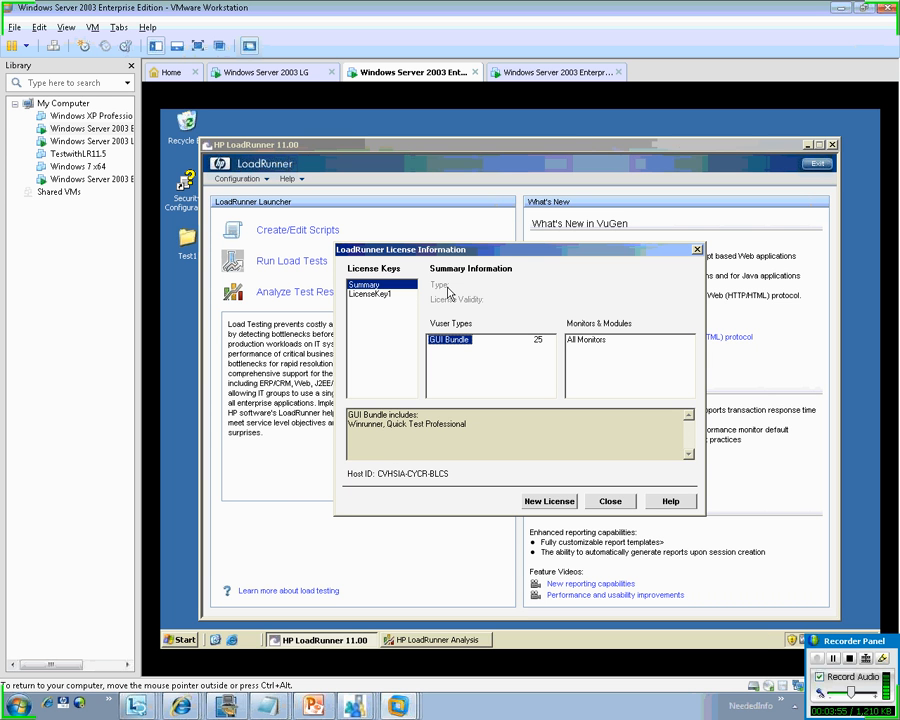
Review the GUI Bundle license description, and switch to the PowerPoint setup slide to highlight the Controller item
left_click(423, 432)
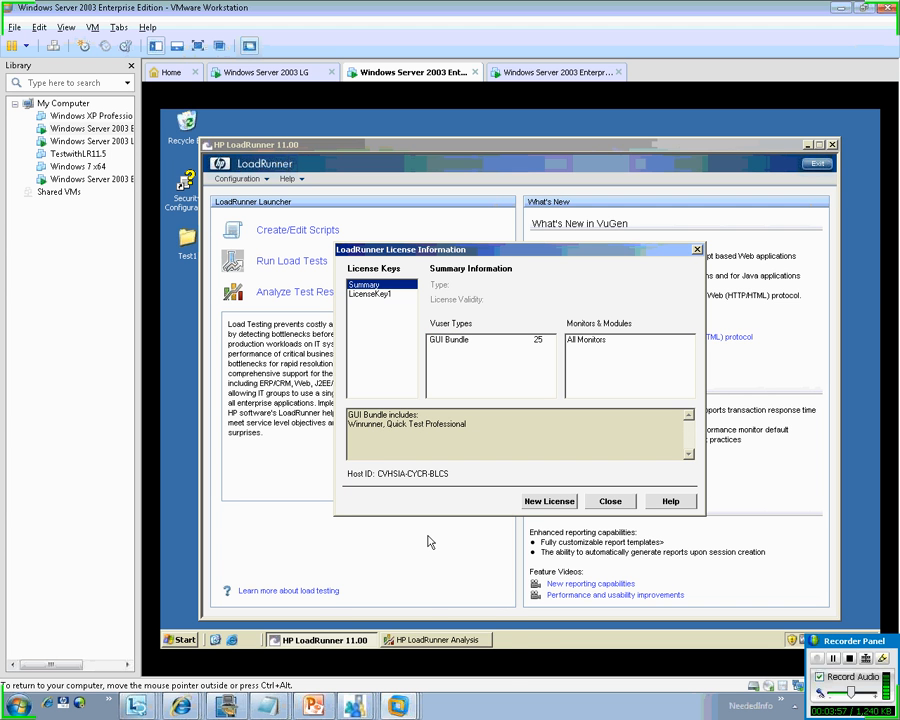
mouse_move(380, 709)
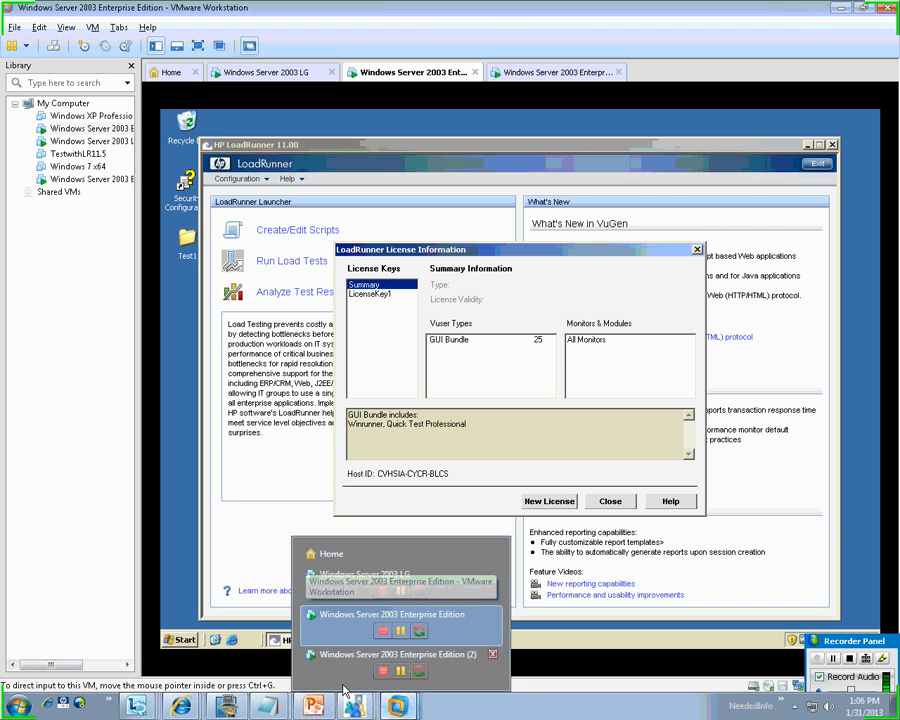
left_click(313, 706)
double_click(262, 328)
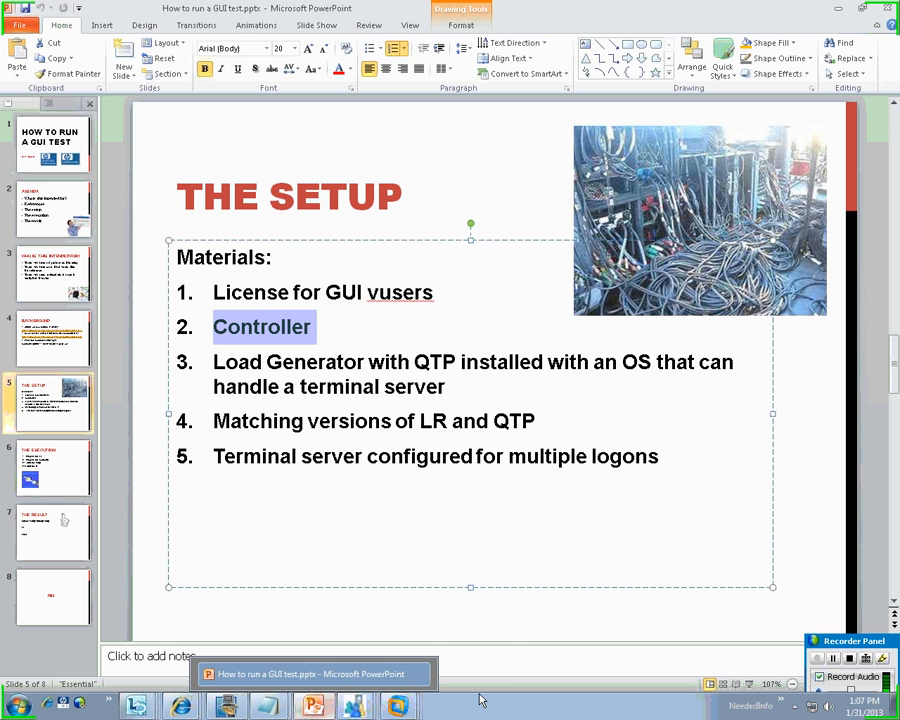
Switch to the Windows Server 2003 Enterprise Edition virtual machine in VMware Workstation to view the LoadRunner installation on the controller
mouse_move(390, 709)
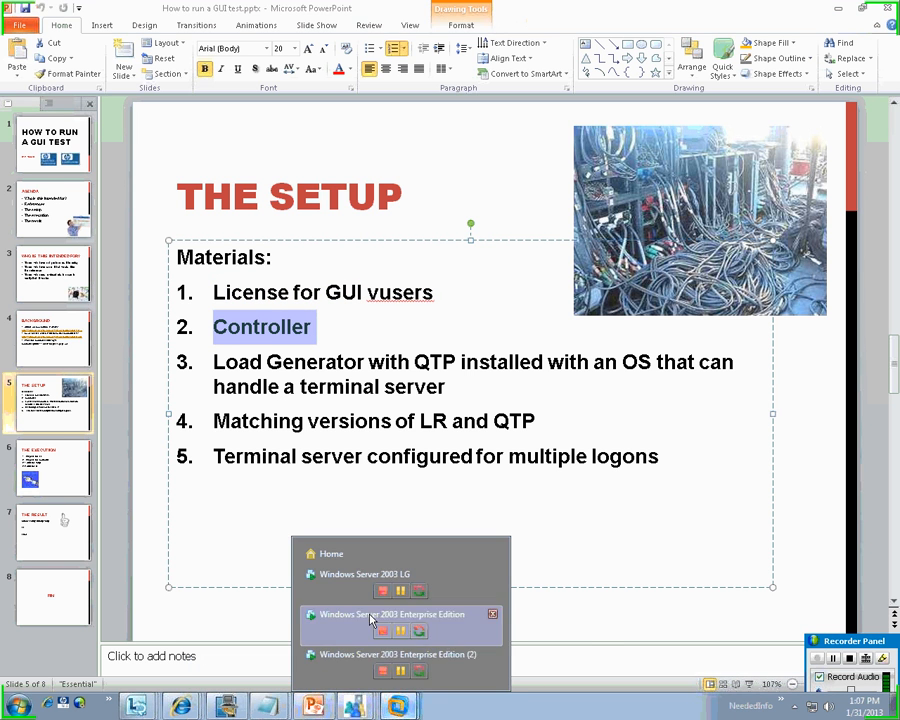
left_click(316, 614)
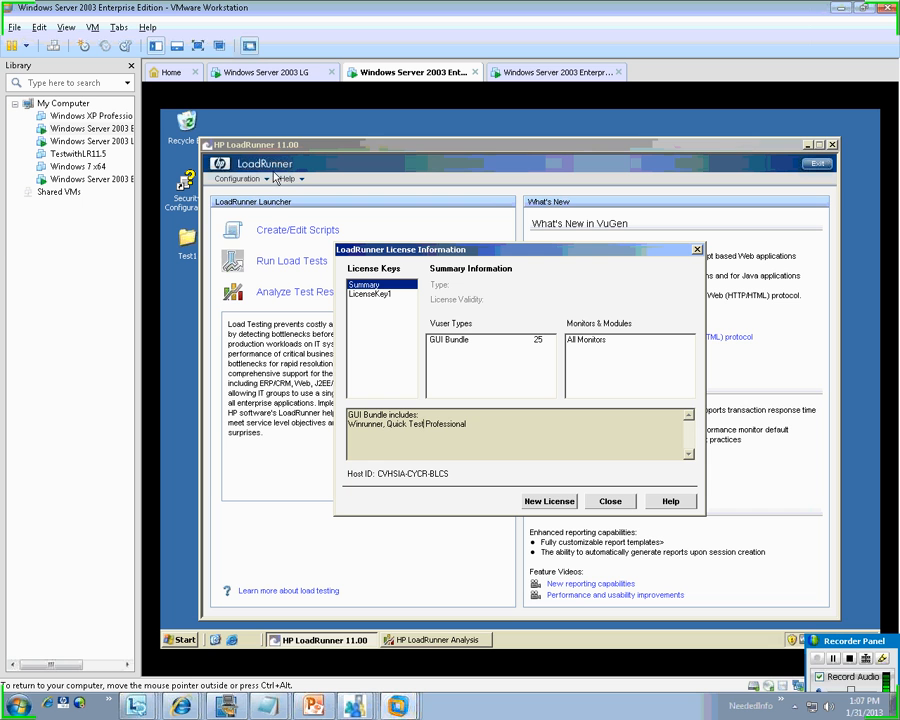
left_click(192, 460)
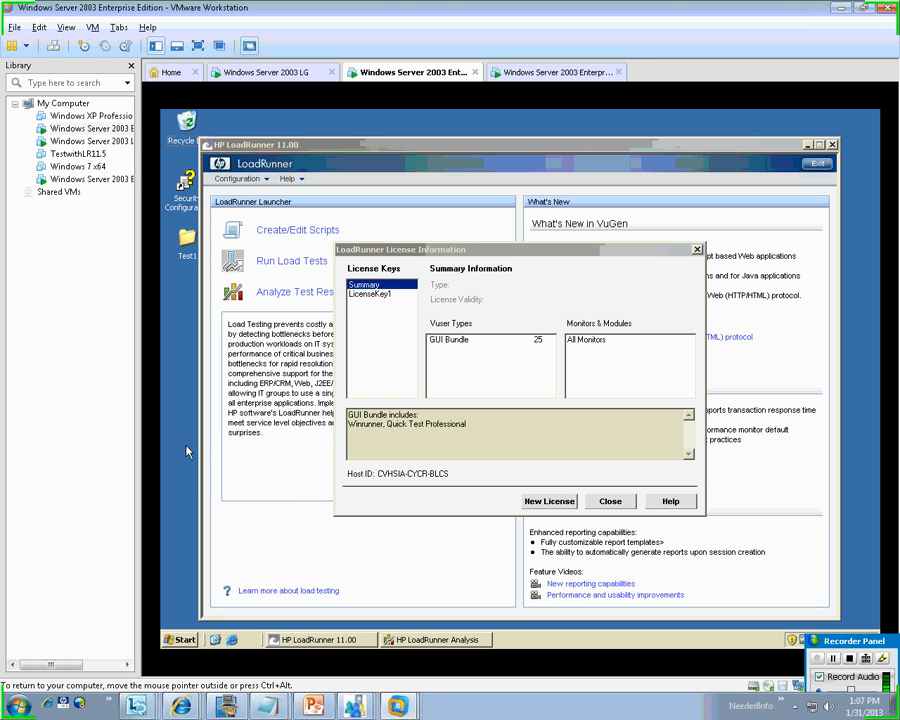
Highlight the Load Generator with QTP item on the PowerPoint setup slide, and view the Windows Server 2003 LG machine in VMware Workstation
left_click(313, 706)
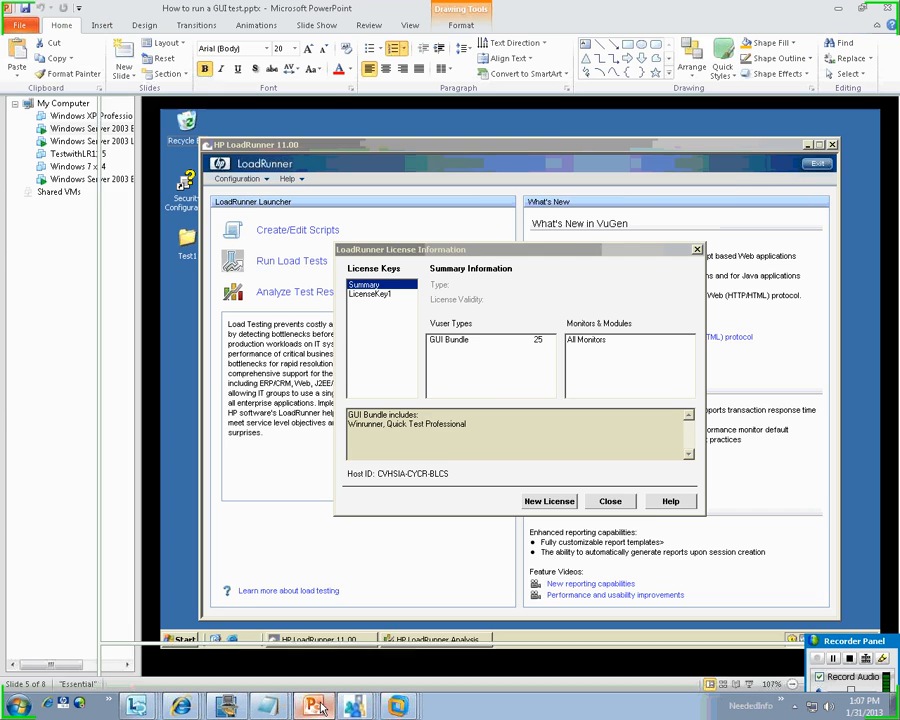
triple_click(298, 352)
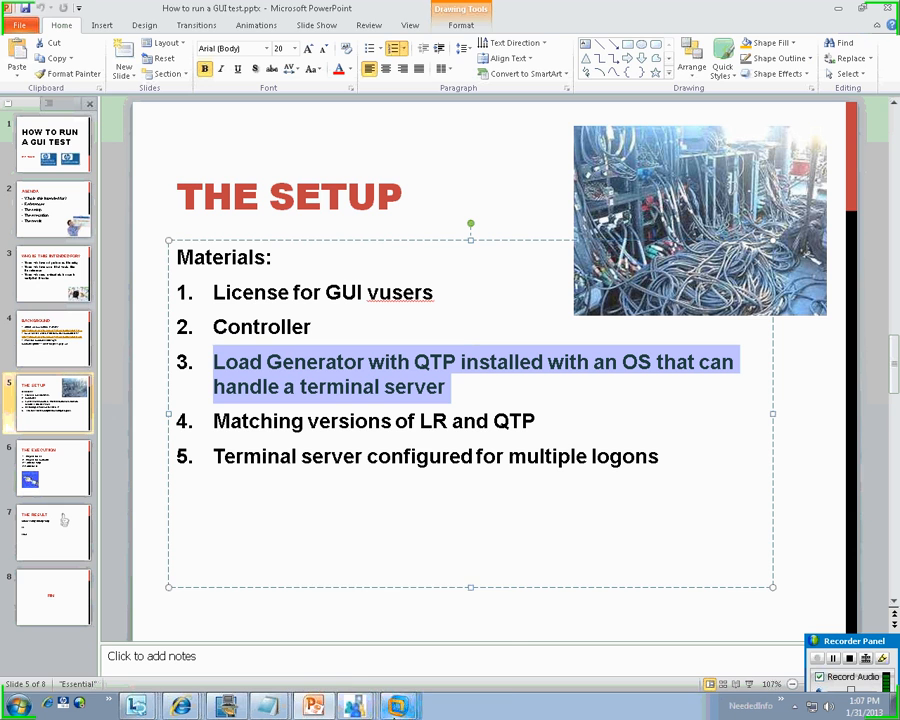
mouse_move(398, 705)
left_click(332, 633)
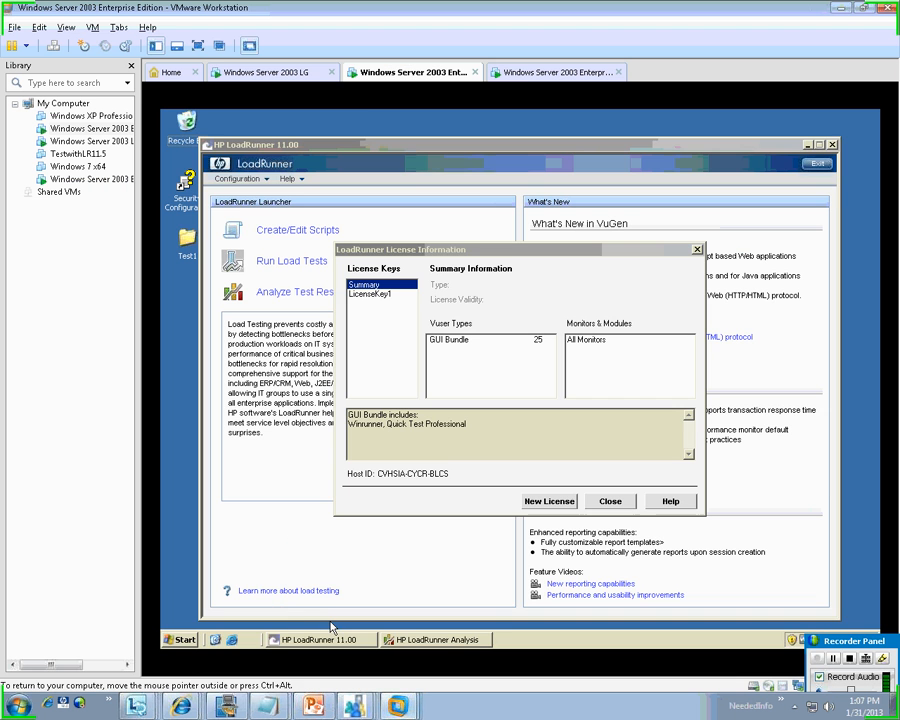
left_click(262, 72)
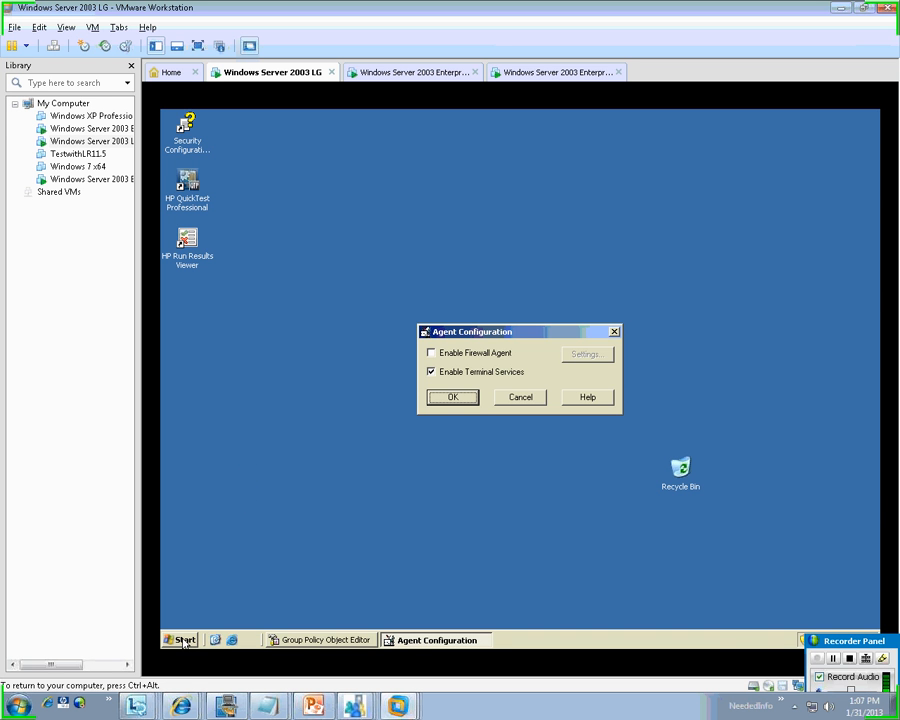
Recheck the Load Generator item in PowerPoint and point out the HP QuickTest Professional shortcut on the Windows Server 2003 LG desktop in VMware Workstation
left_click(310, 703)
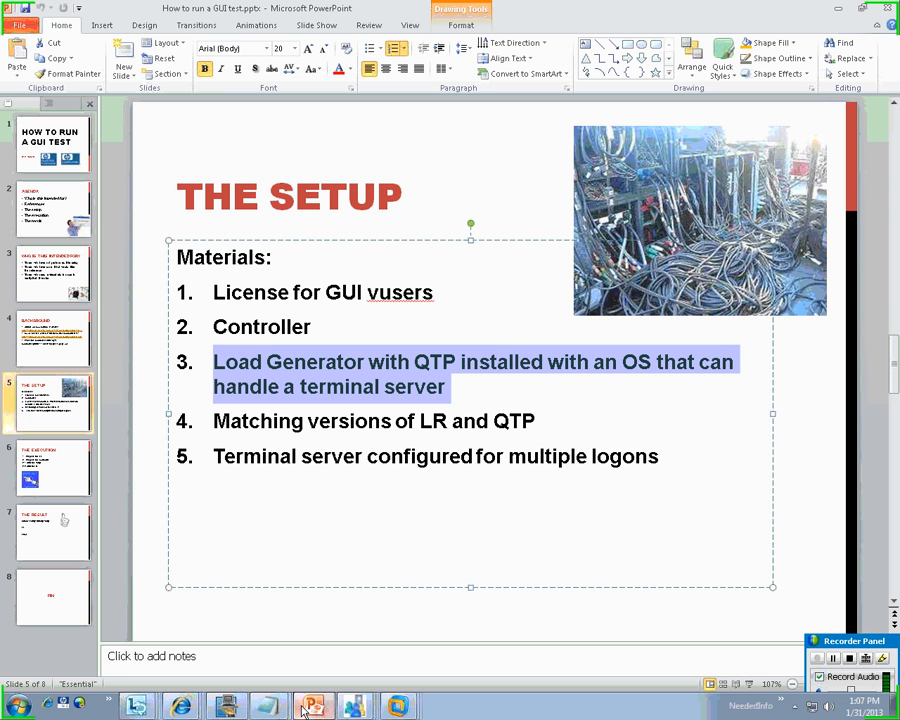
key("alt+Tab")
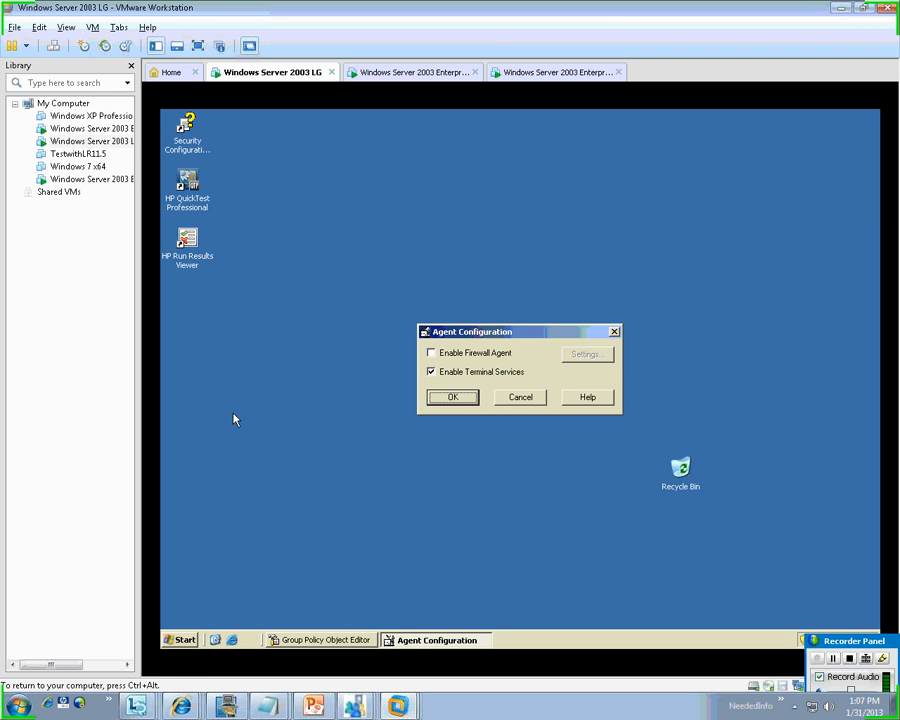
left_click(196, 192)
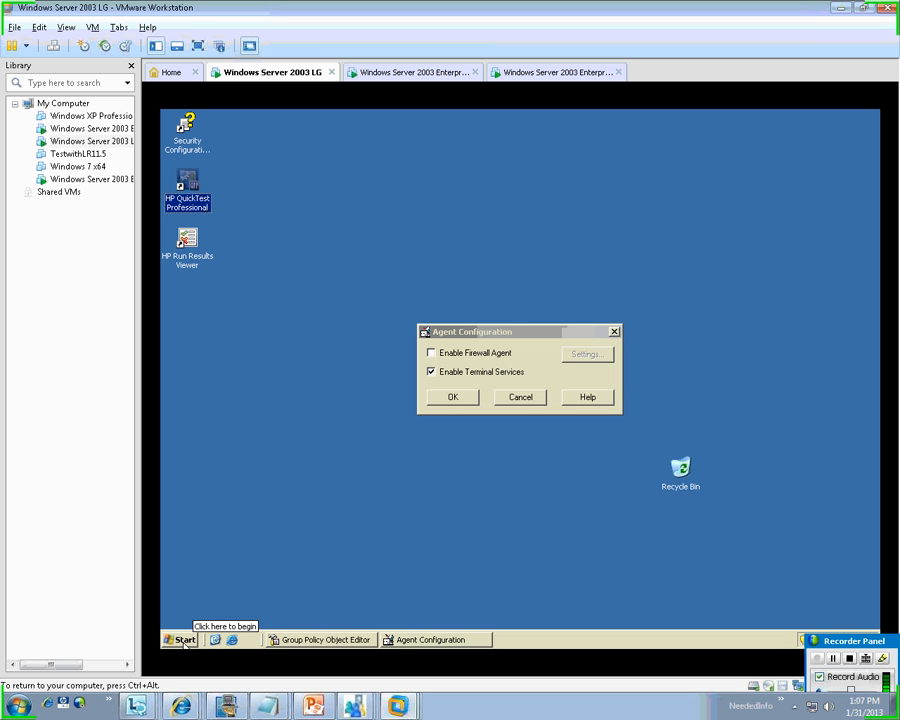
left_click(222, 584)
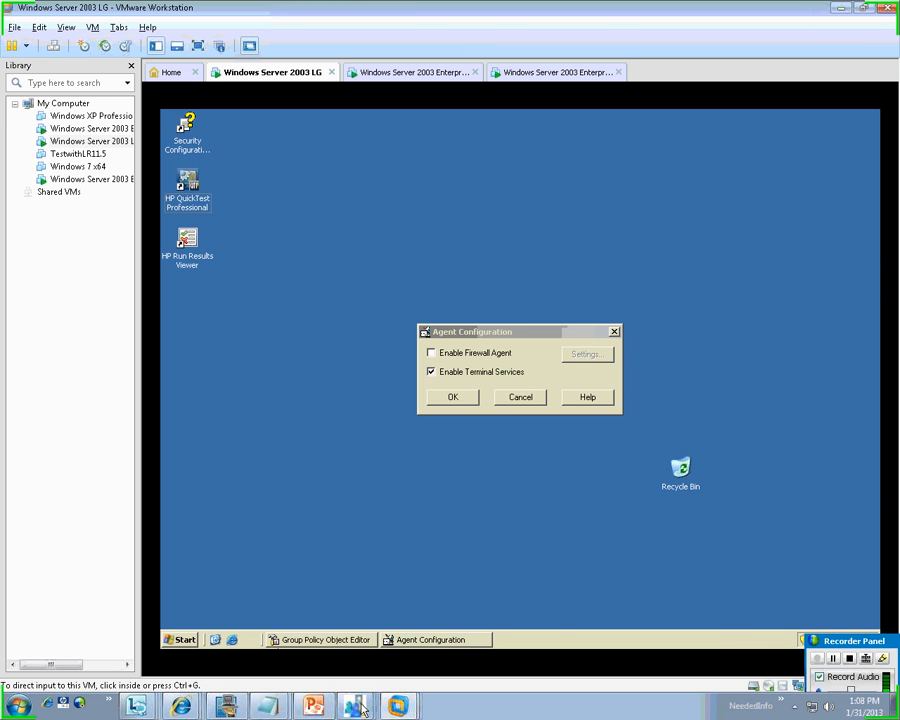
Highlight the matching LR and QTP versions item in PowerPoint, and review Product Compatibility in the LoadRunner Readme on Enterprise Edition (2) in VMware Workstation
left_click(313, 706)
triple_click(261, 424)
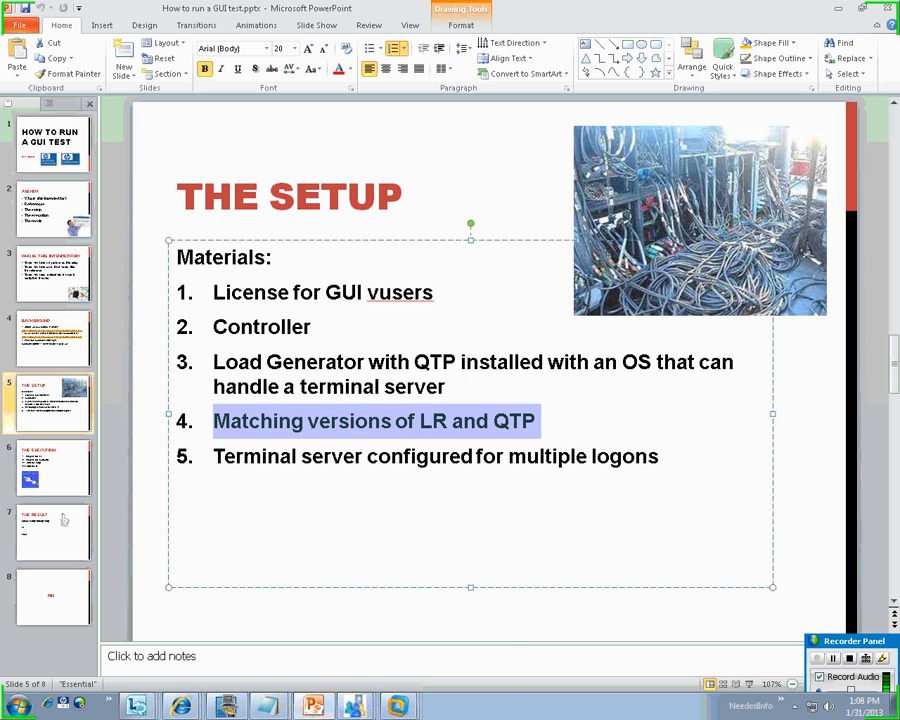
mouse_move(353, 706)
left_click(329, 627)
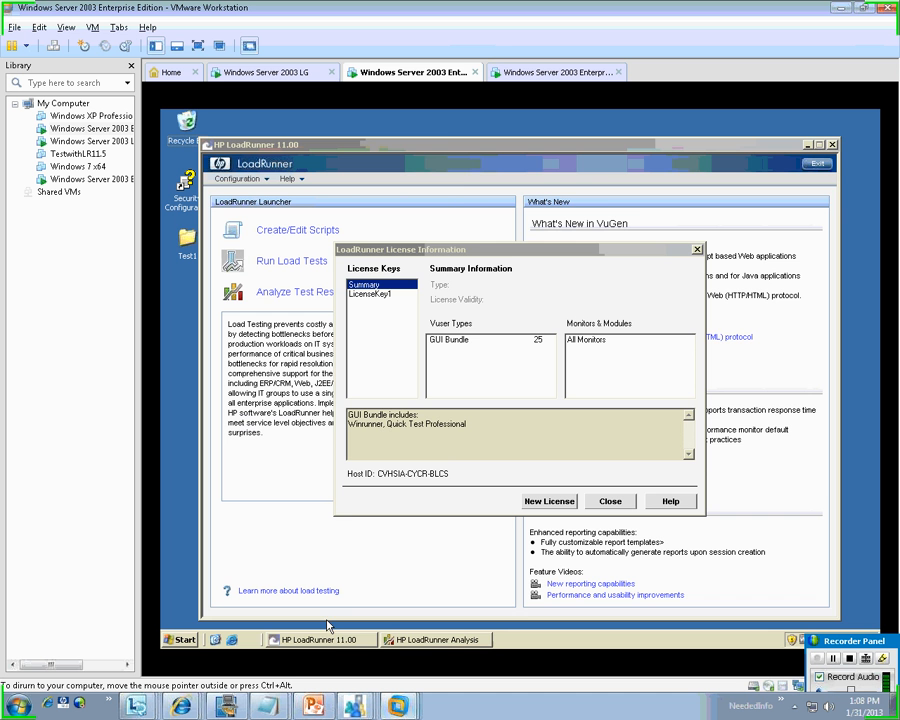
left_click(514, 71)
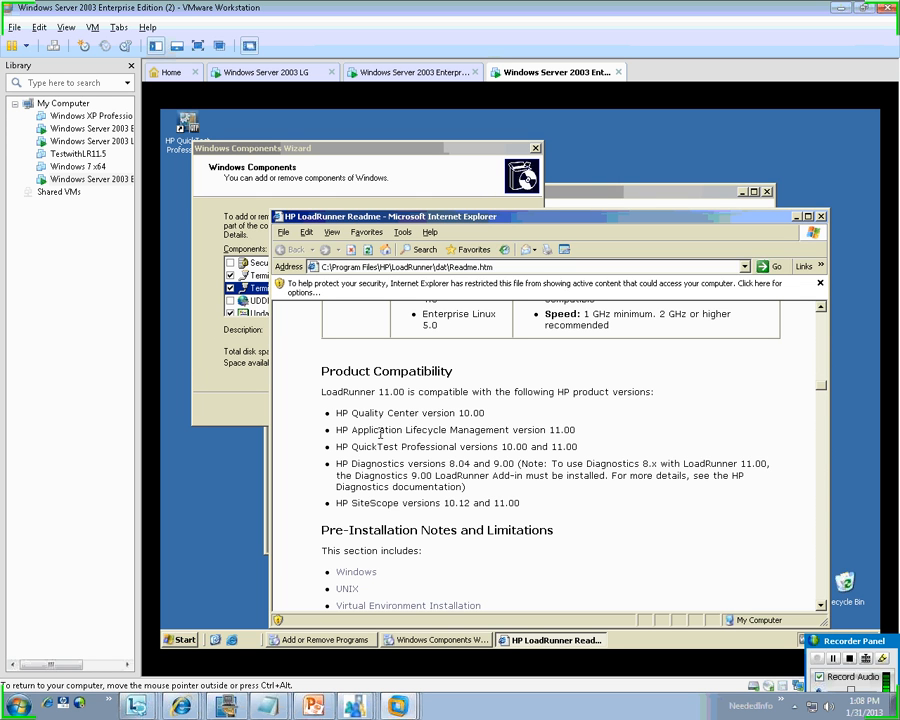
left_click_drag(458, 371, 321, 371)
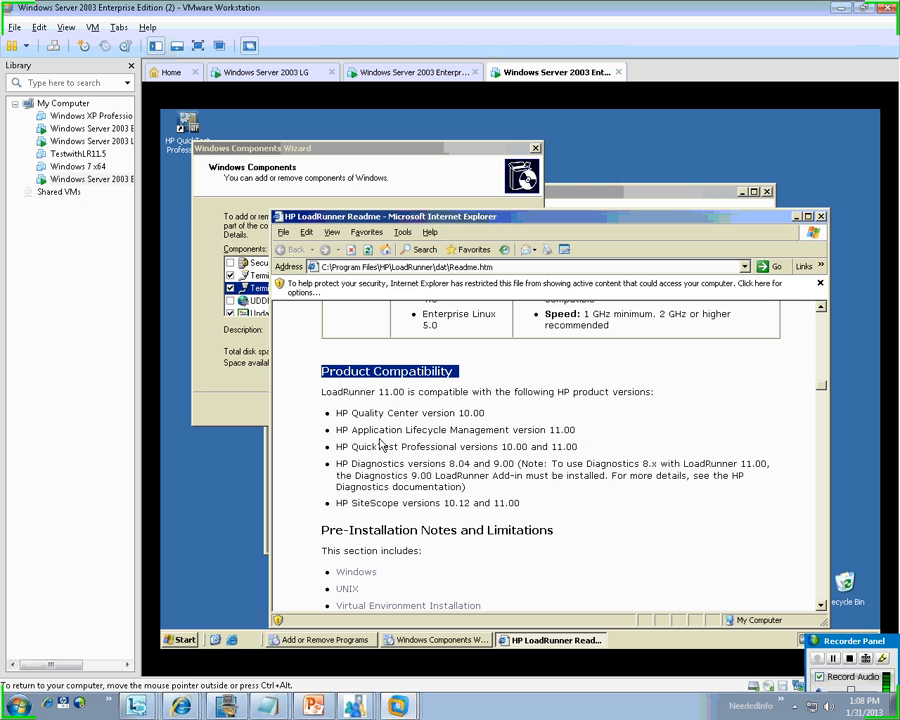
triple_click(384, 414)
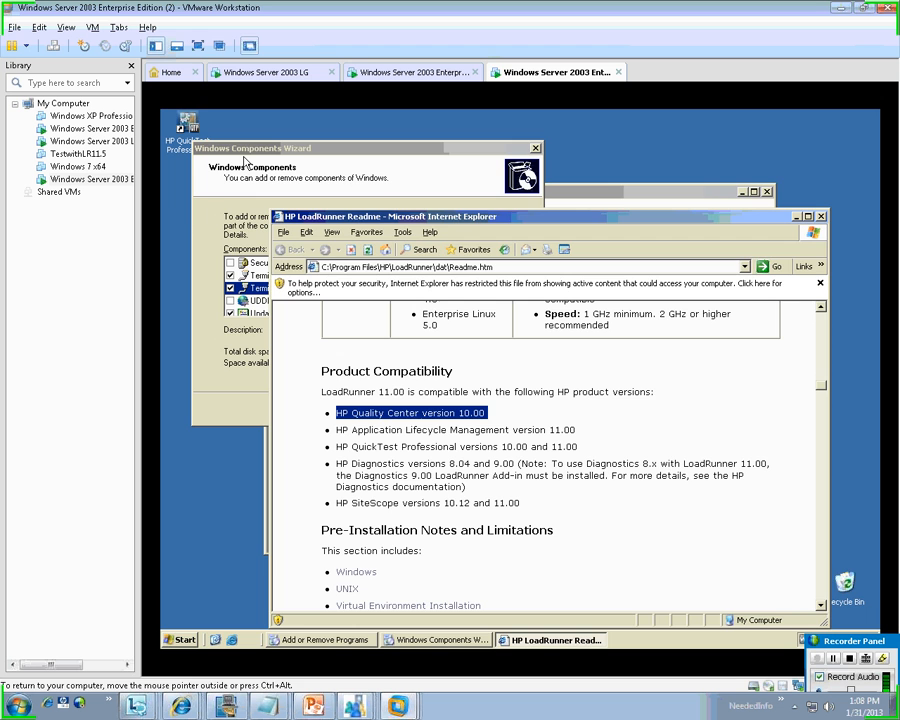
Return to the PowerPoint setup slide and highlight the item about a terminal server configured for multiple logons
left_click(266, 72)
left_click(380, 76)
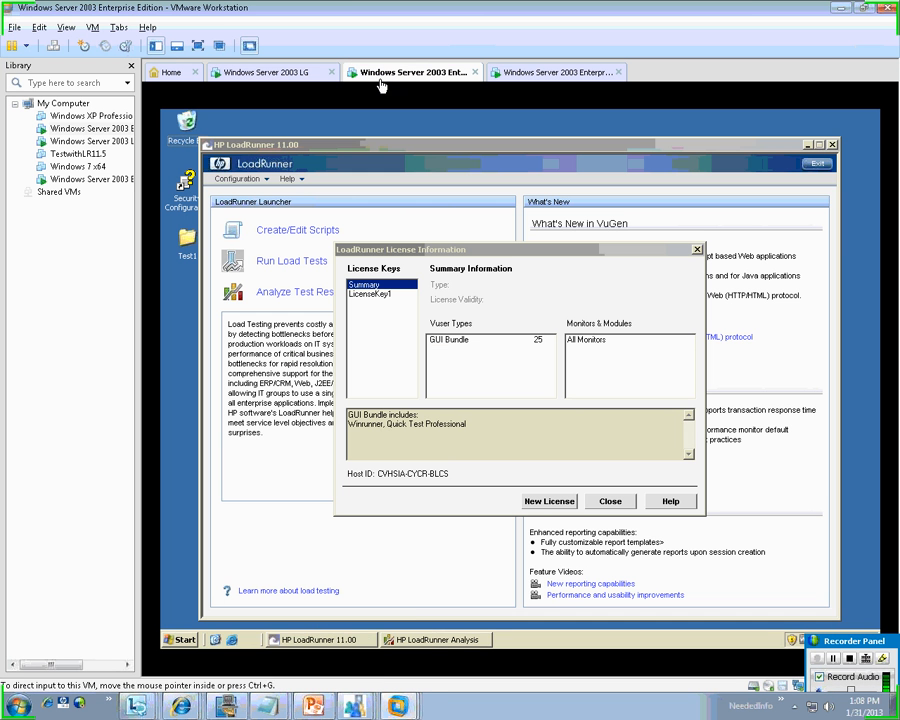
mouse_move(284, 709)
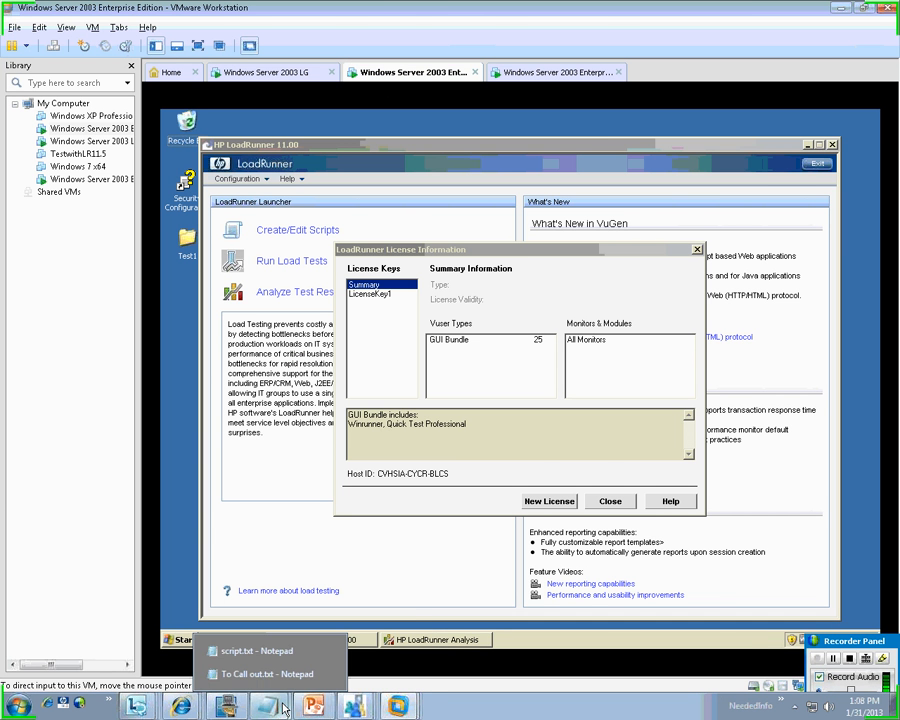
left_click(313, 705)
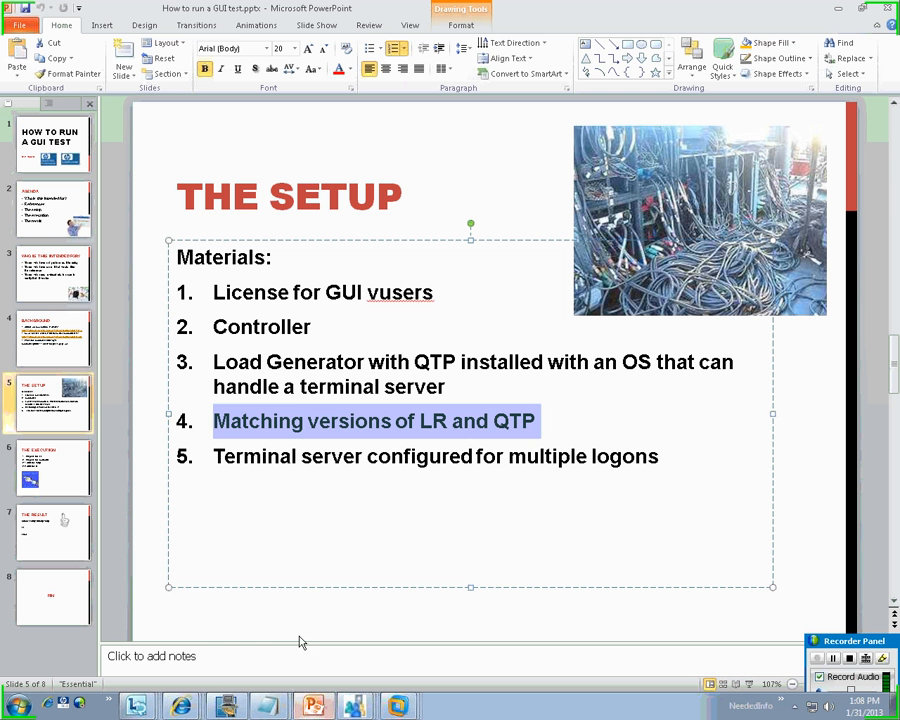
triple_click(313, 460)
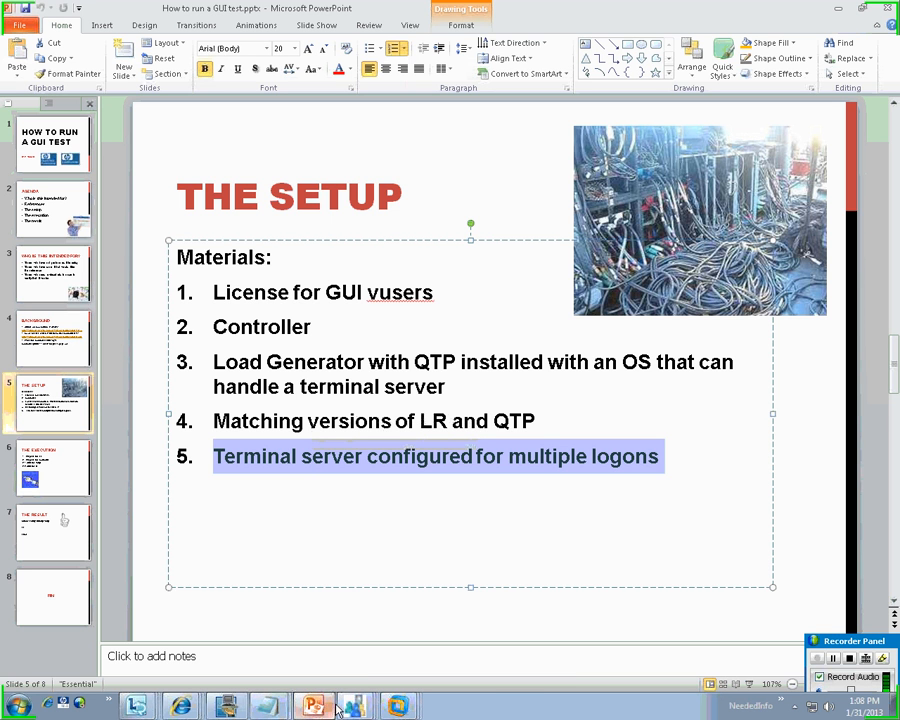
Switch to VMware Workstation and look through the LG, Enterprise Edition and Enterprise Edition (2) virtual machines, ending on the LG machine
left_click(398, 711)
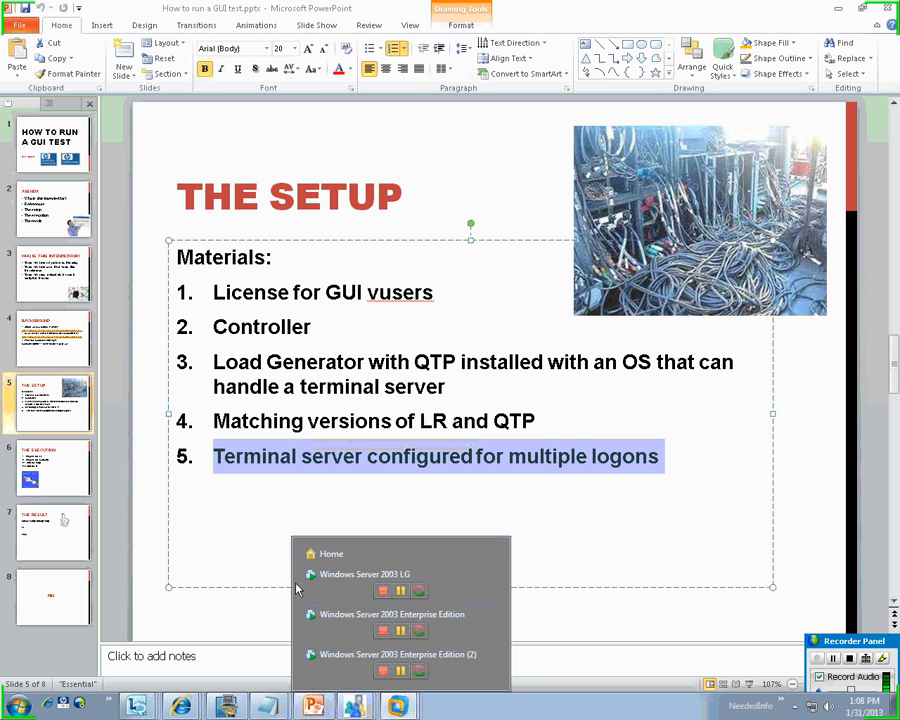
left_click(310, 569)
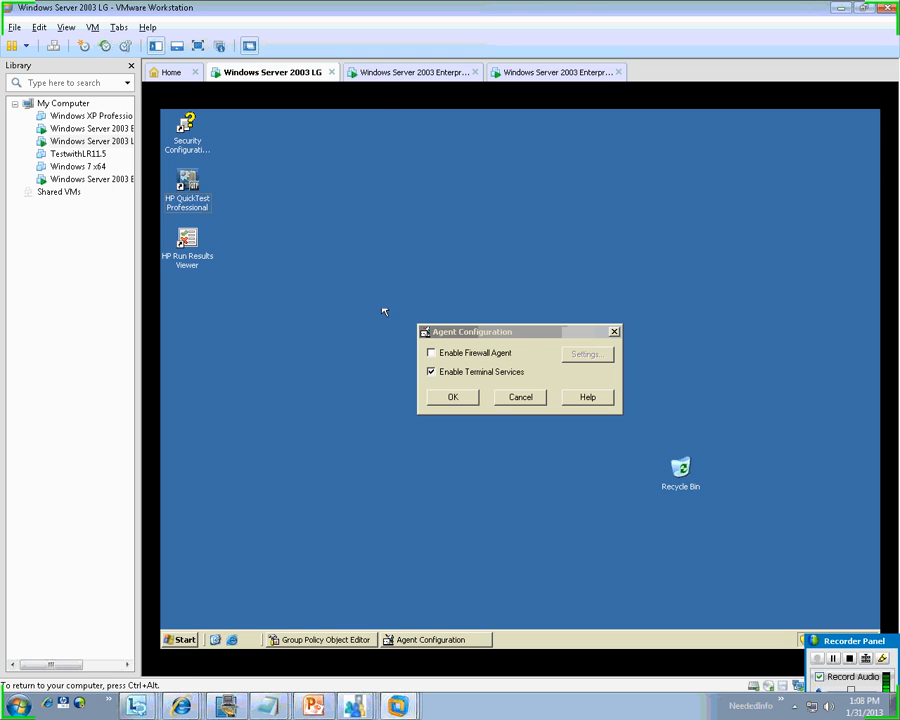
left_click(412, 72)
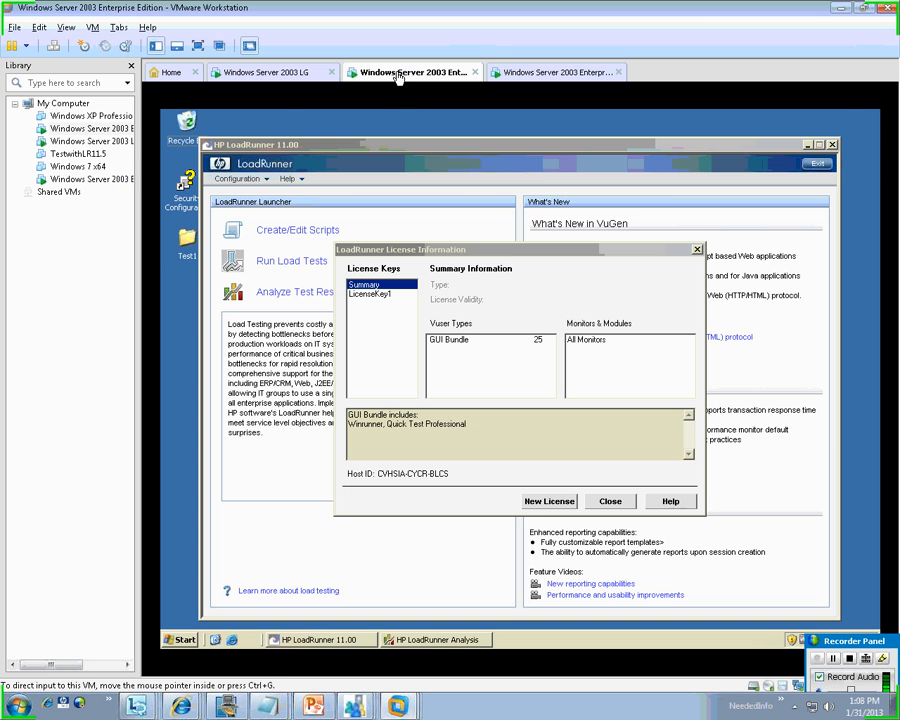
left_click(298, 78)
left_click(560, 72)
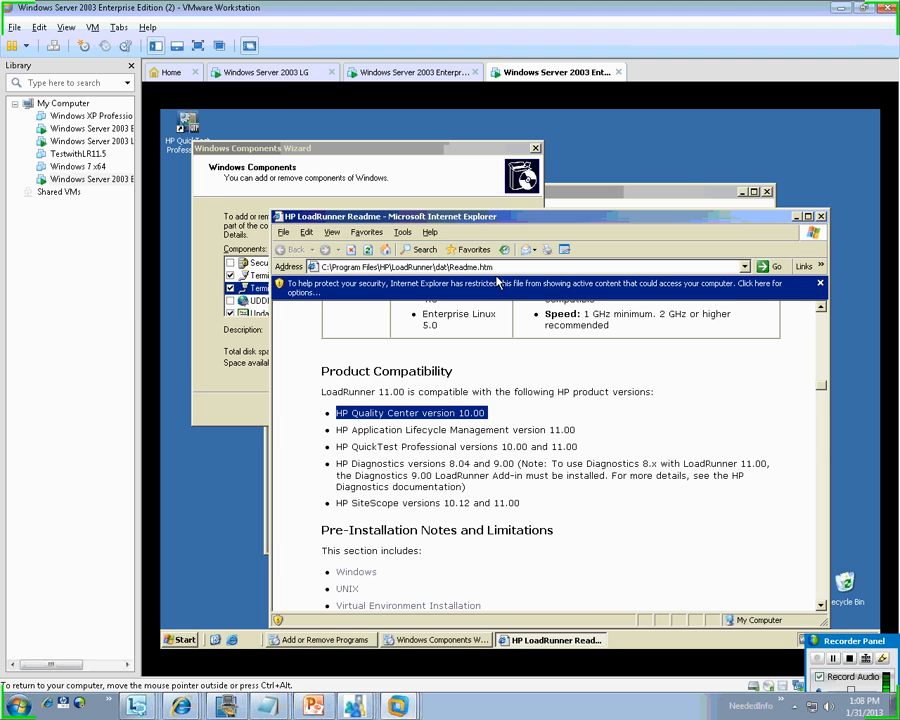
left_click(300, 72)
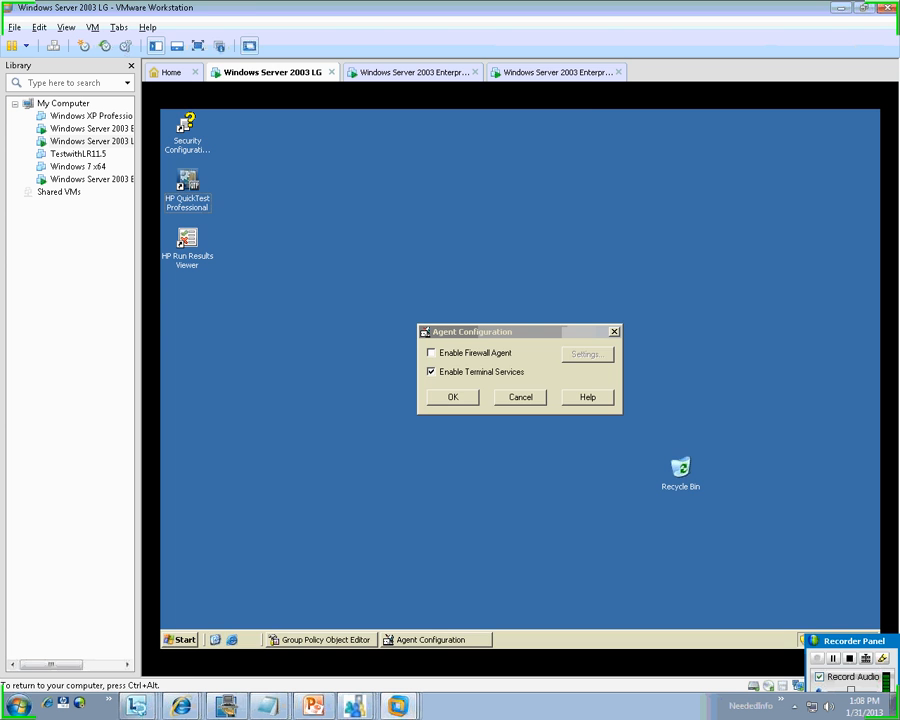
Bring up the Windows Components Wizard on Enterprise Edition (2) to view the Terminal Server and Terminal Server Licensing components
left_click(580, 72)
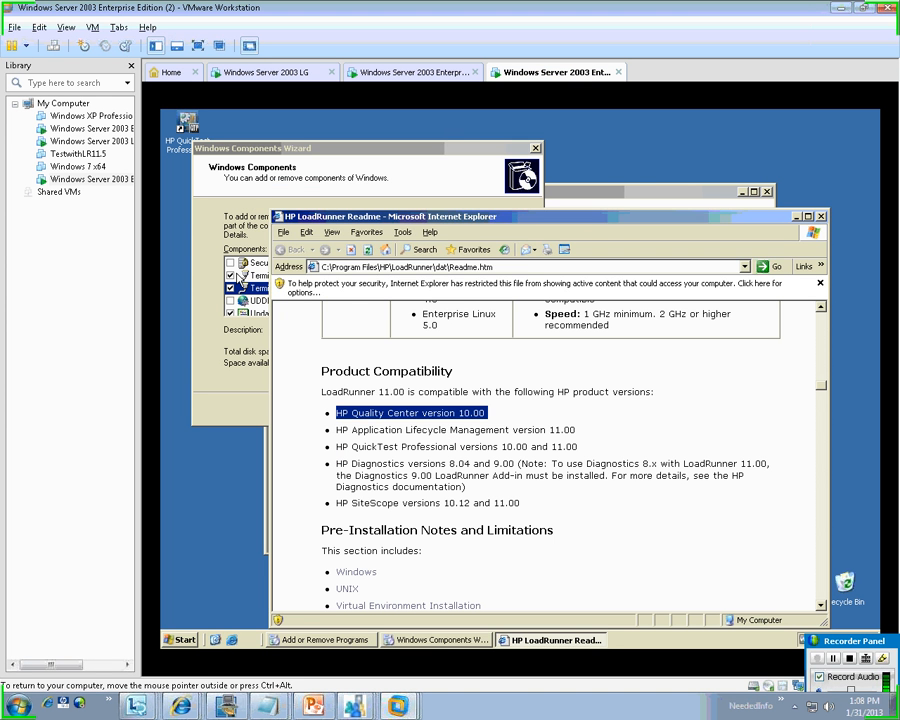
left_click(352, 640)
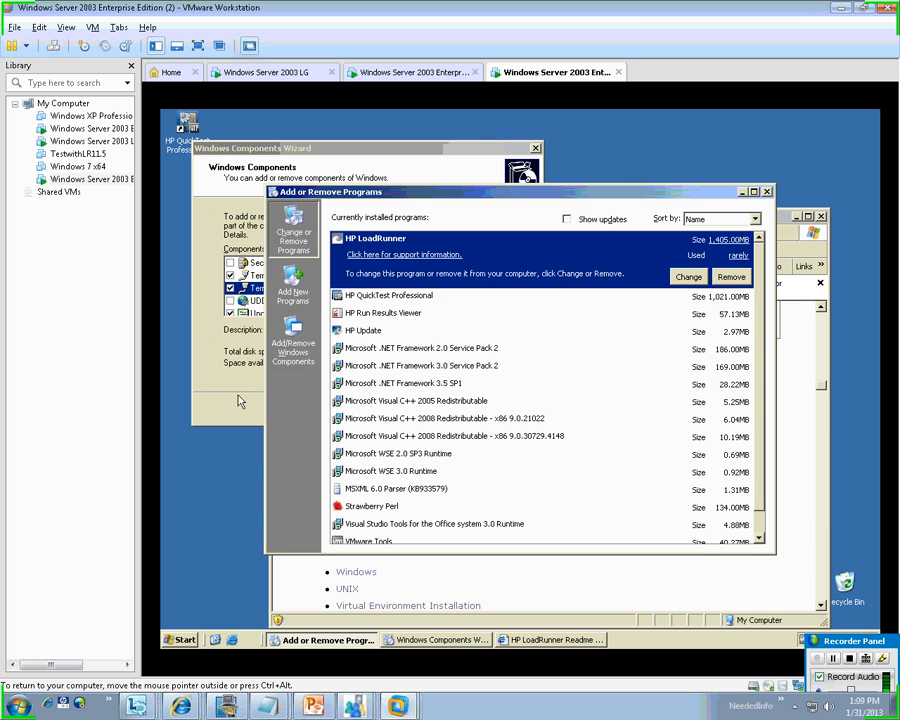
left_click(210, 256)
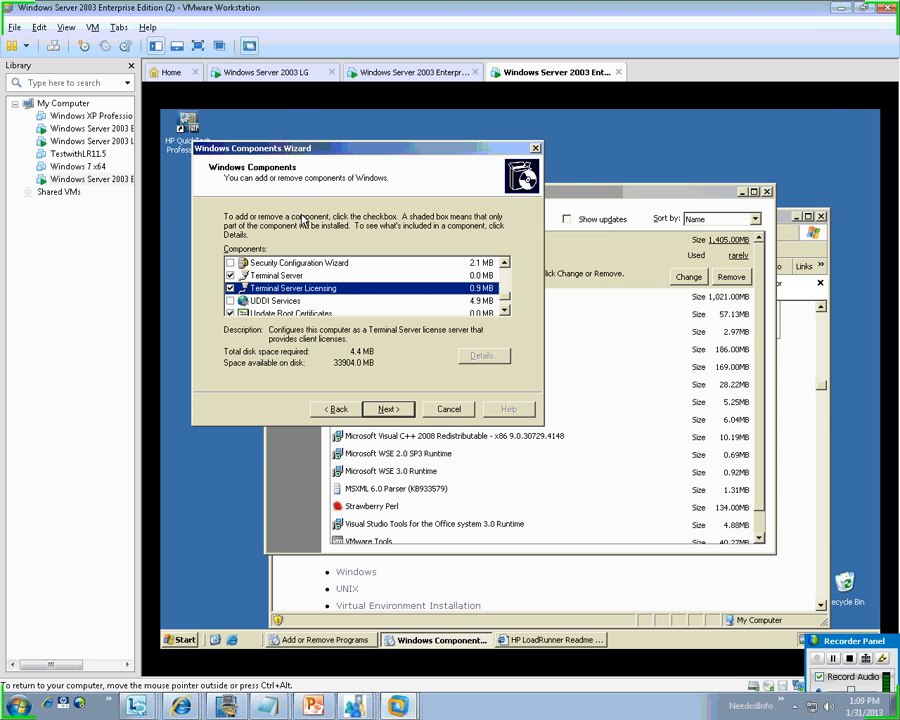
Bring up the Group Policy Object Editor on the Windows Server 2003 LG machine and narrow its policy tree pane
left_click(290, 77)
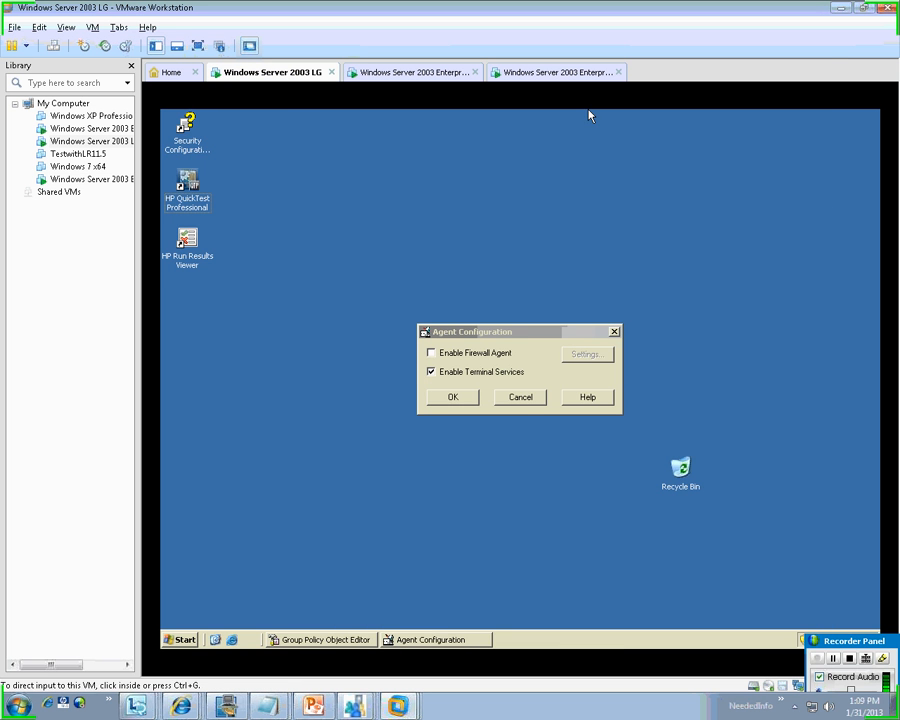
left_click(330, 642)
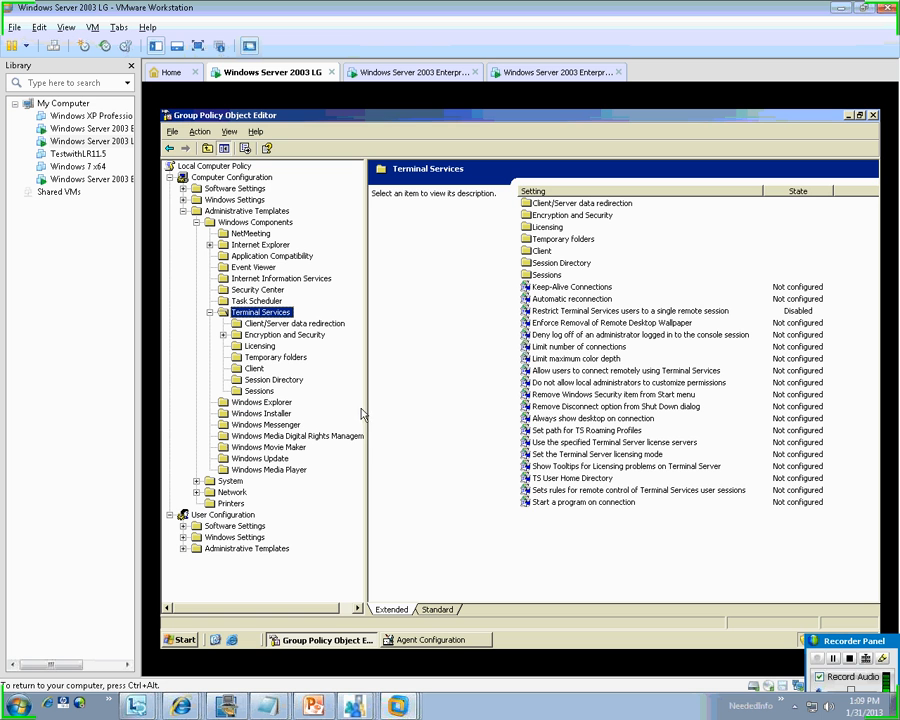
left_click_drag(366, 405, 330, 405)
Show the gpedit.msc command in the Run dialog and return to the Group Policy Object Editor
left_click(182, 640)
left_click(345, 484)
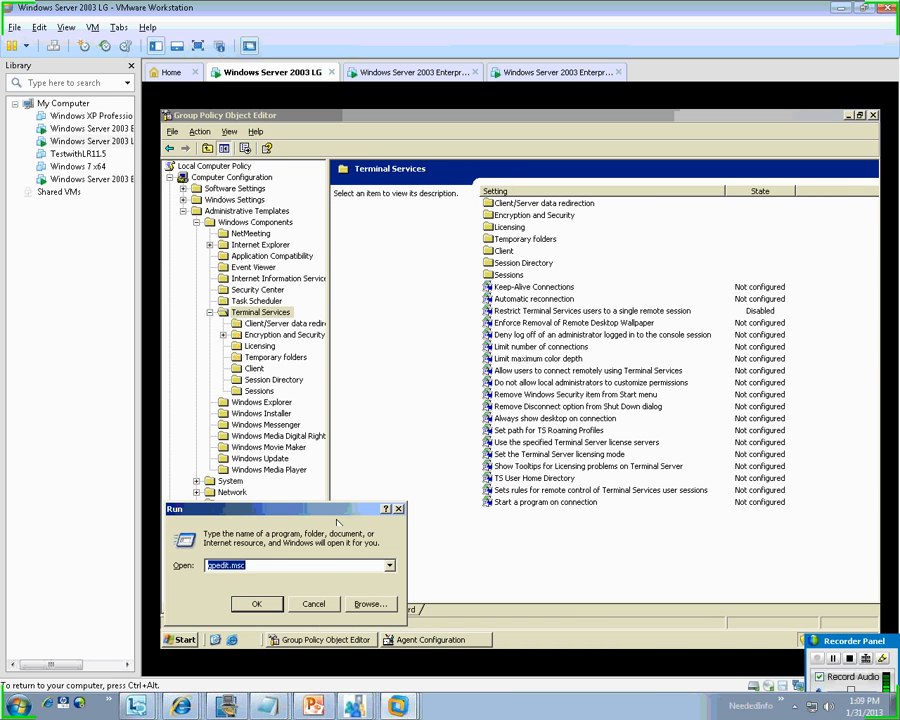
left_click(216, 566)
left_click_drag(238, 566, 242, 567)
key("Return")
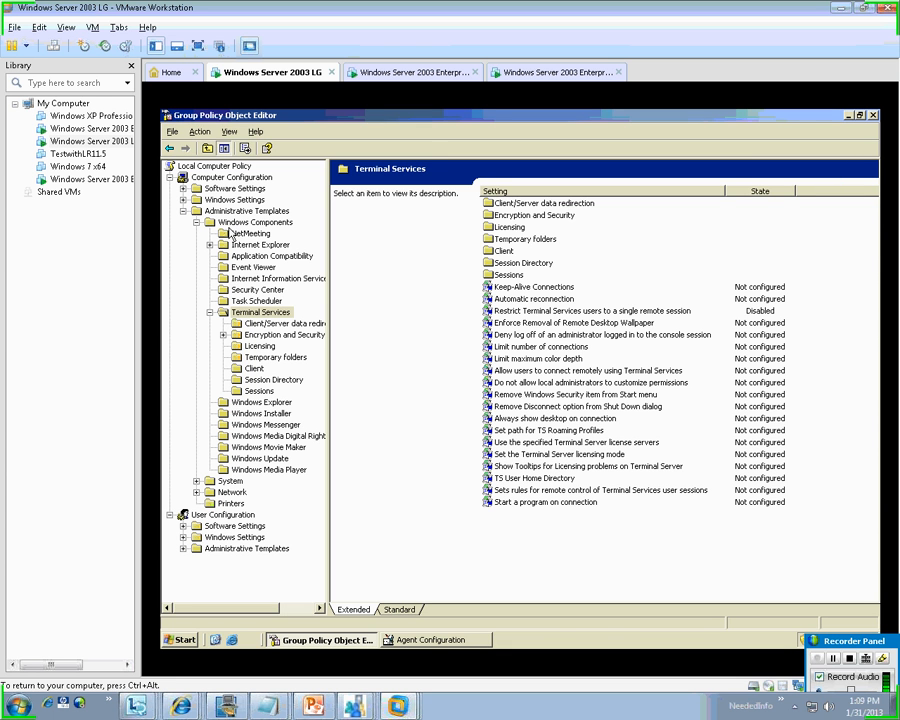
Show the Terminal Services policies with a narrower tree pane and view the description of "Restrict Terminal Services users to a single remote session"
left_click(256, 313)
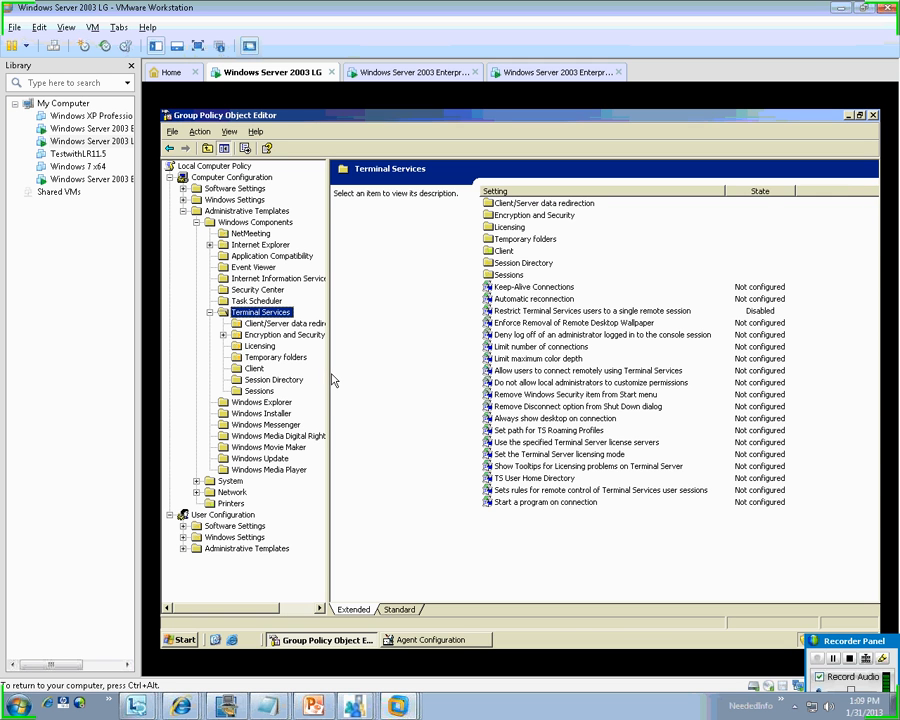
left_click_drag(328, 375, 298, 377)
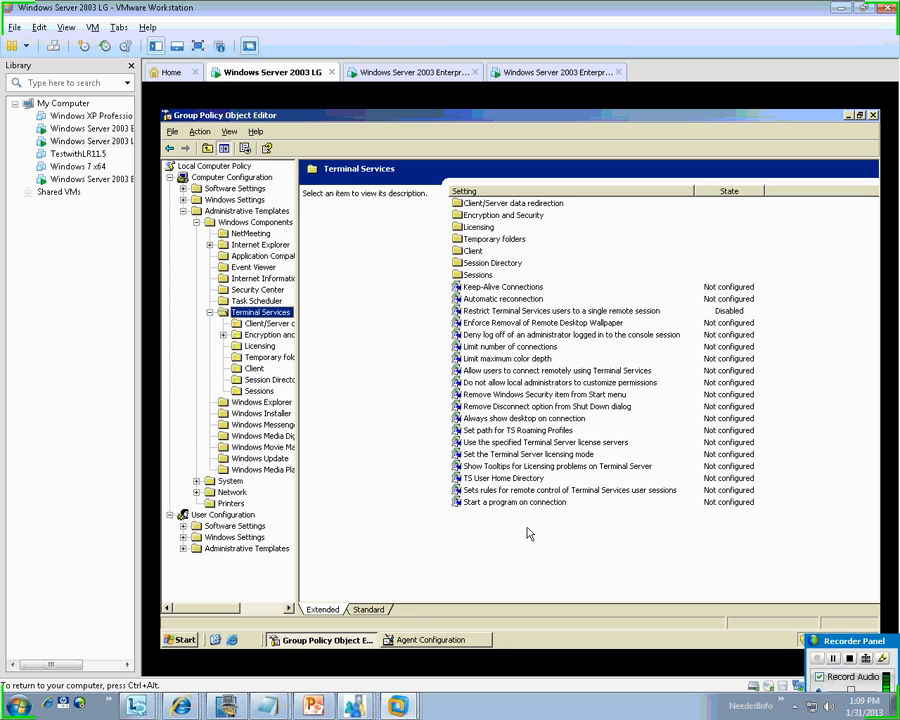
left_click(605, 311)
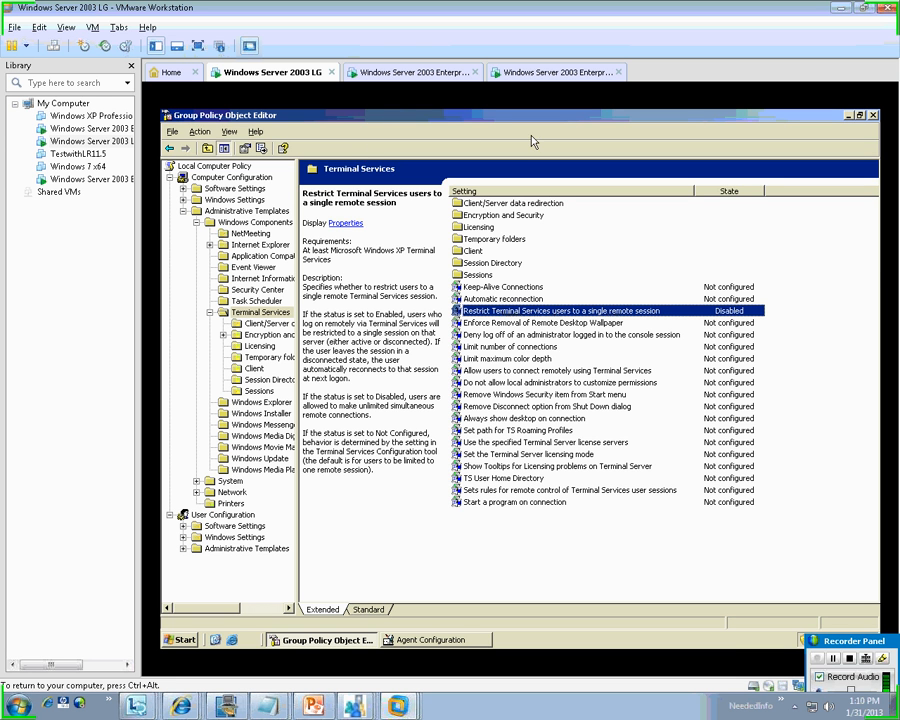
Minimize the Group Policy Object Editor and switch to PowerPoint to display slide 6, The Execution
left_click(848, 118)
left_click(319, 707)
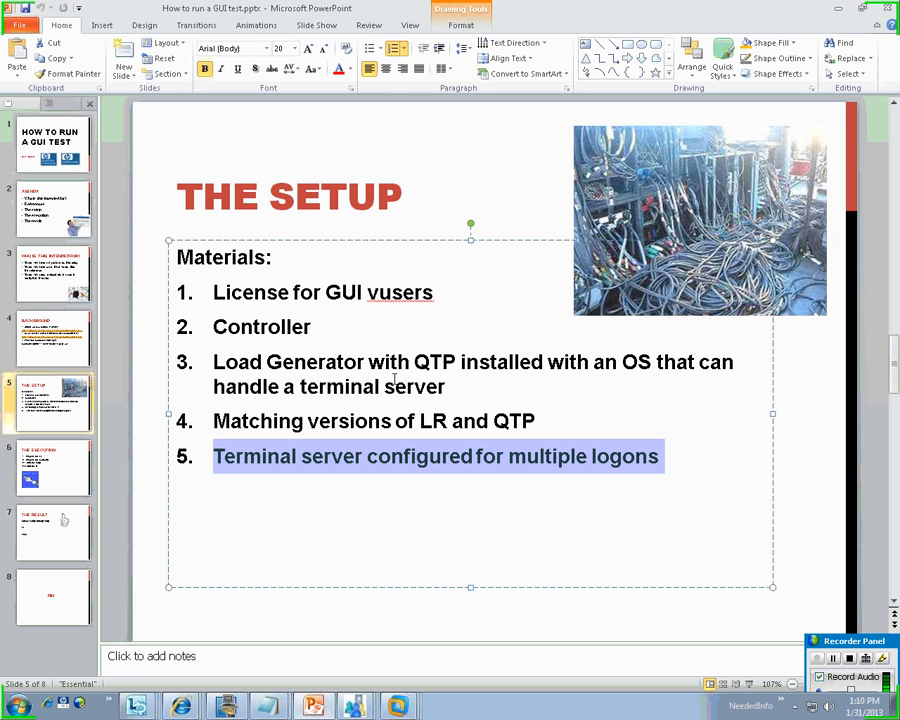
left_click(311, 542)
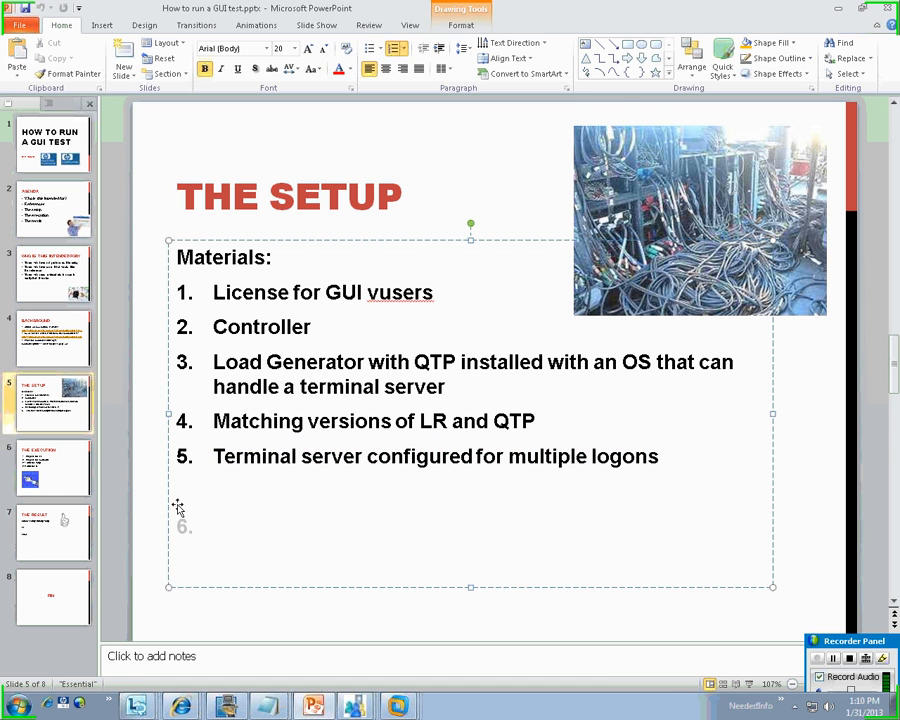
left_click(60, 458)
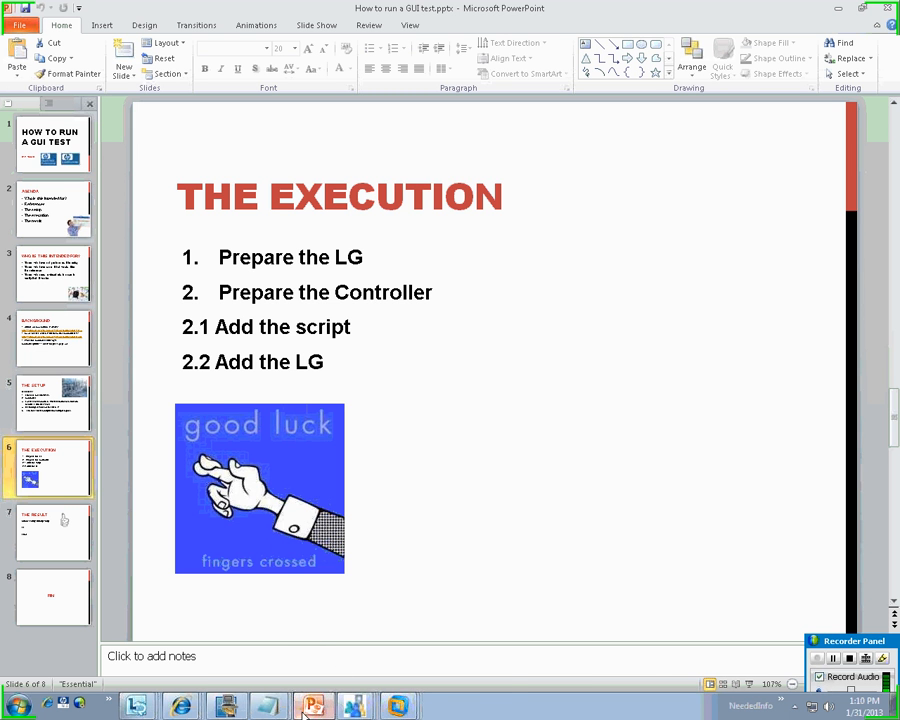
Switch to the Windows Server 2003 LG machine in VMware Workstation and cancel its Run and Agent Configuration dialogs
mouse_move(398, 706)
left_click(362, 556)
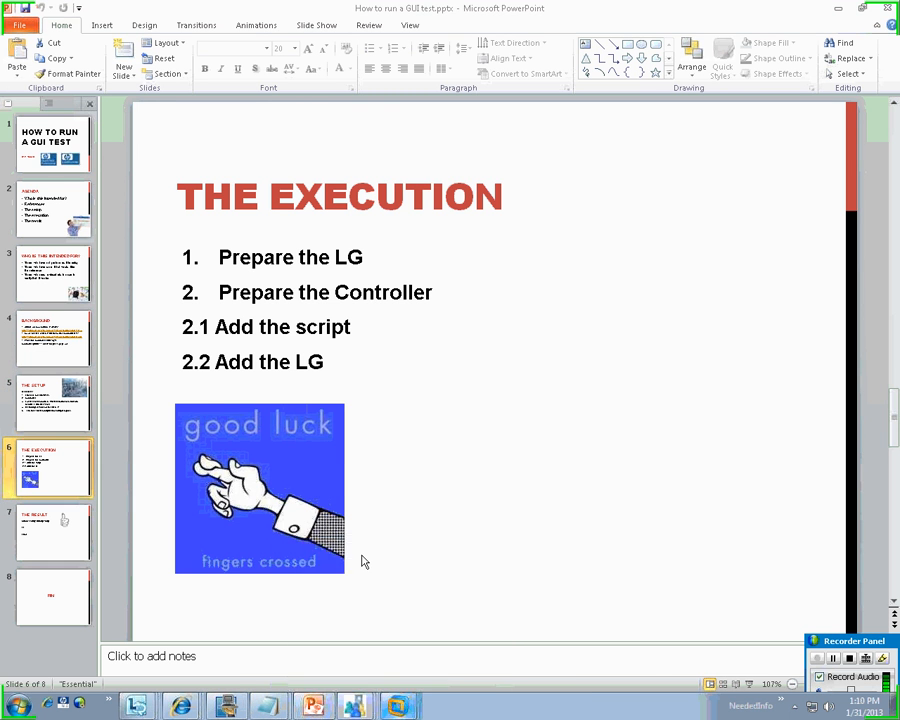
left_click(360, 572)
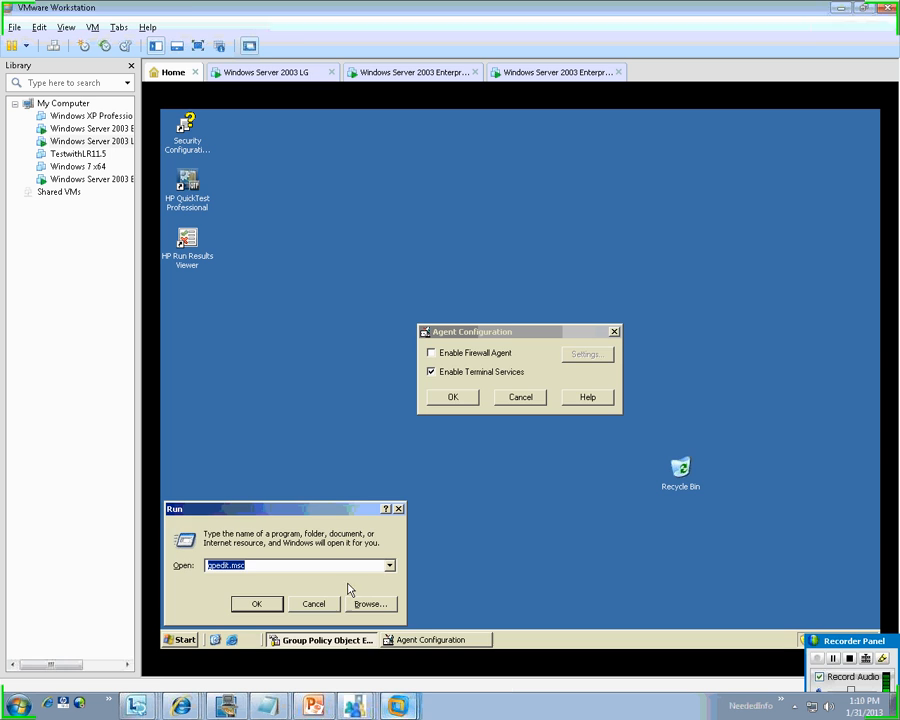
left_click(456, 510)
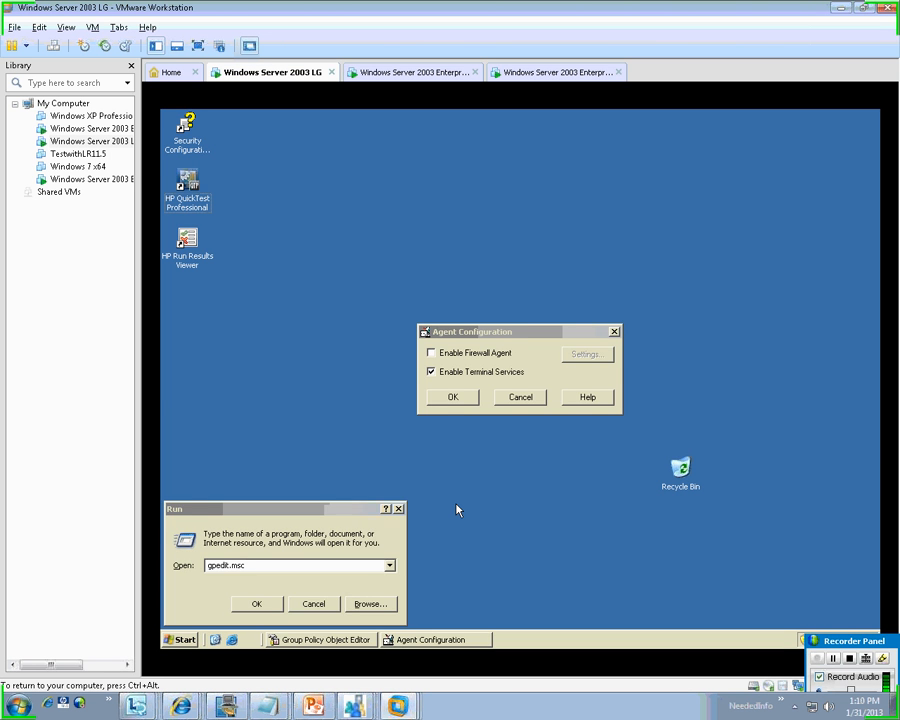
left_click(313, 605)
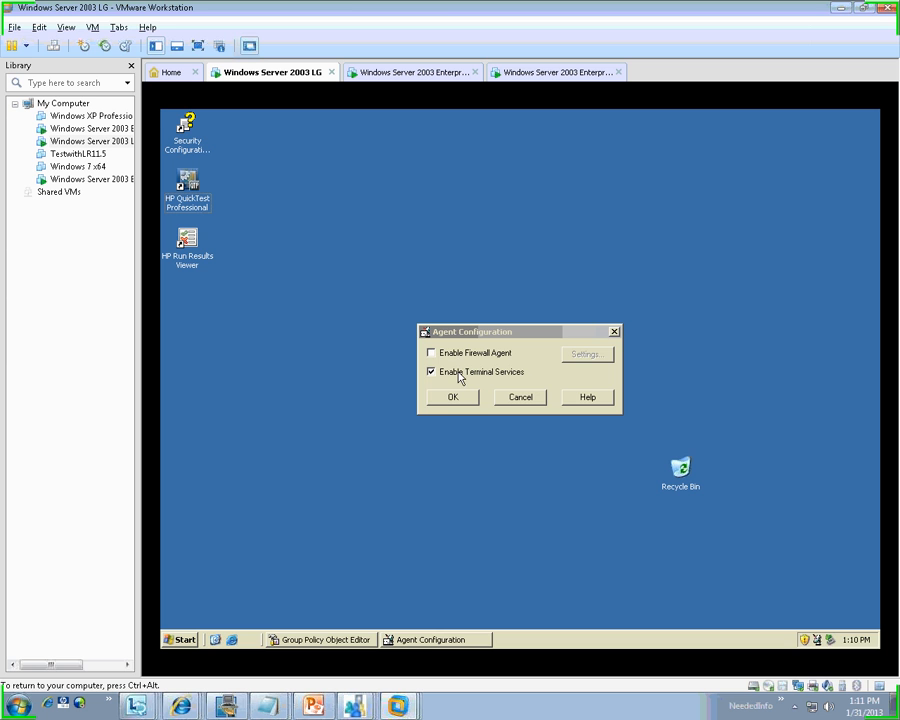
left_click(514, 401)
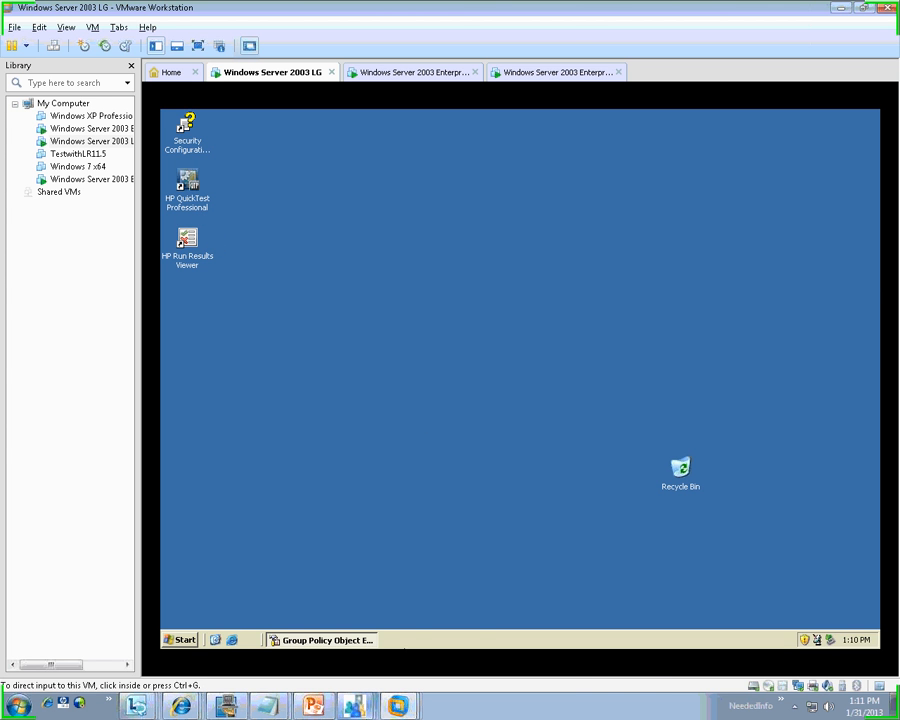
Switch to PowerPoint and highlight the word Prepare in the "Prepare the Controller" item of The Execution slide
left_click(313, 706)
left_click(258, 315)
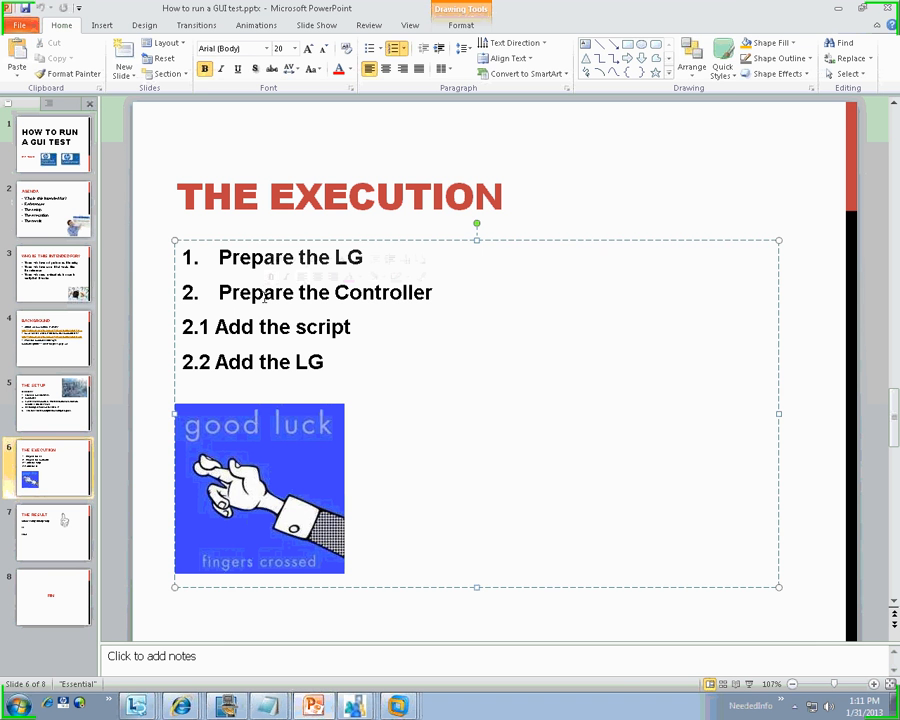
double_click(258, 293)
Switch to the Windows Server 2003 Enterprise Edition machine in VMware Workstation and close the LoadRunner License Information dialog
mouse_move(398, 708)
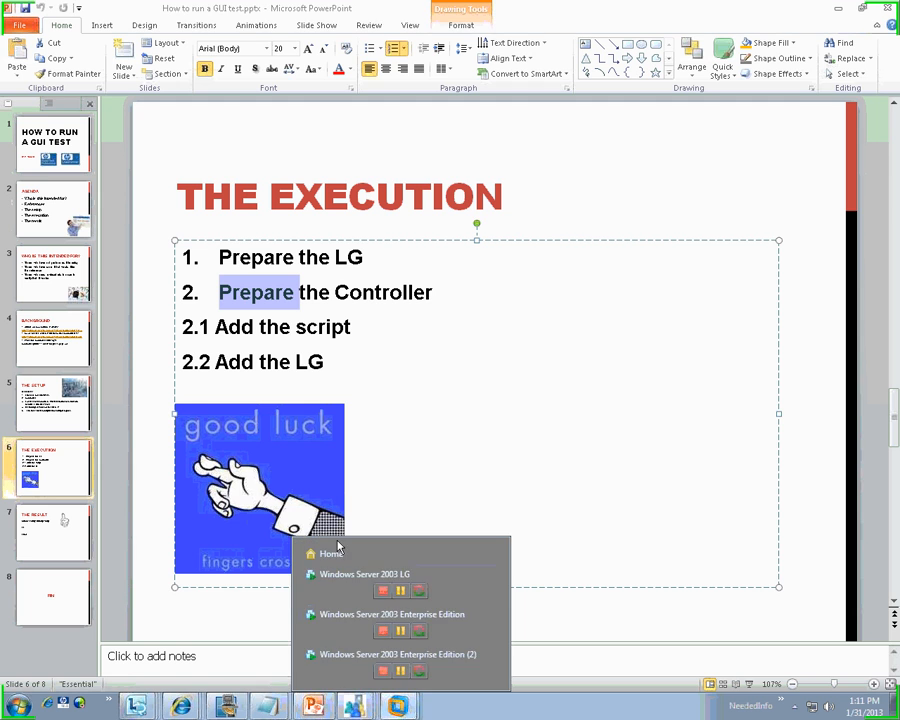
left_click(352, 576)
left_click(405, 73)
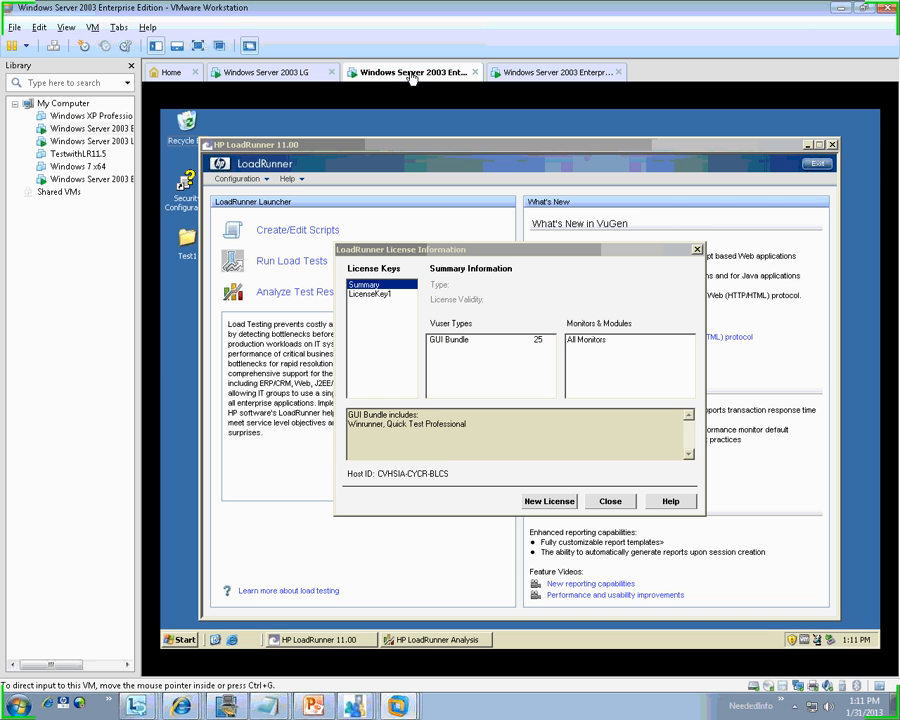
left_click(697, 250)
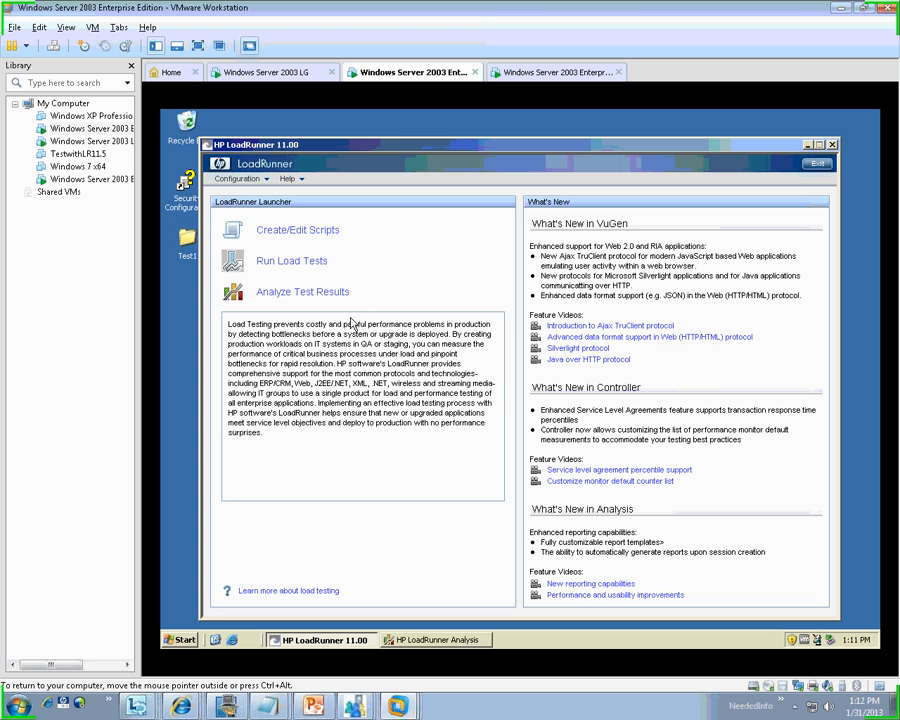
left_click(240, 178)
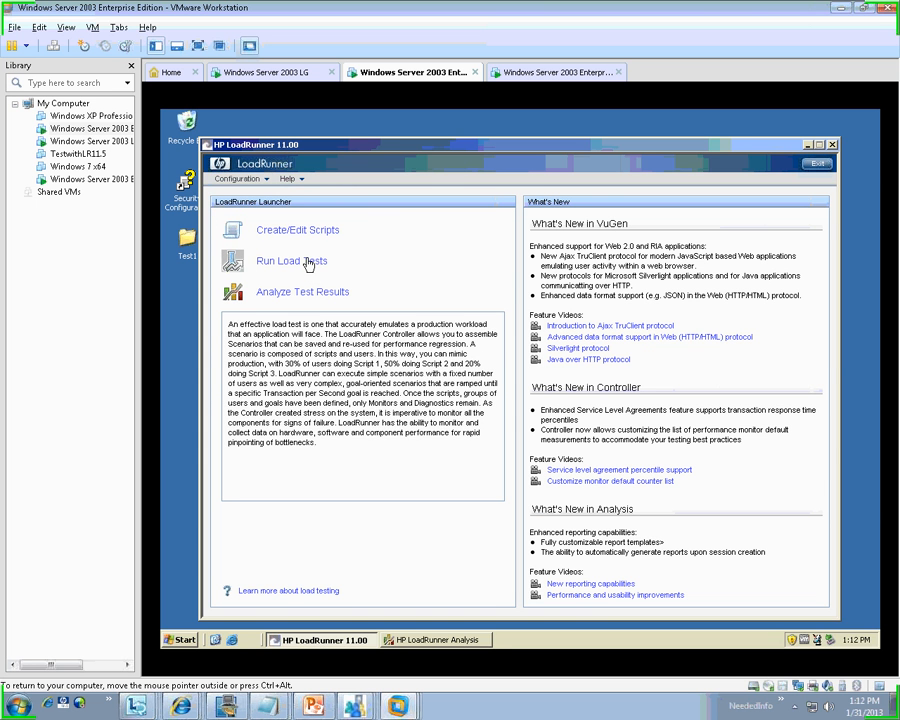
Bring up the HP LoadRunner Analysis window and close it to return to the LoadRunner launcher
left_click(452, 641)
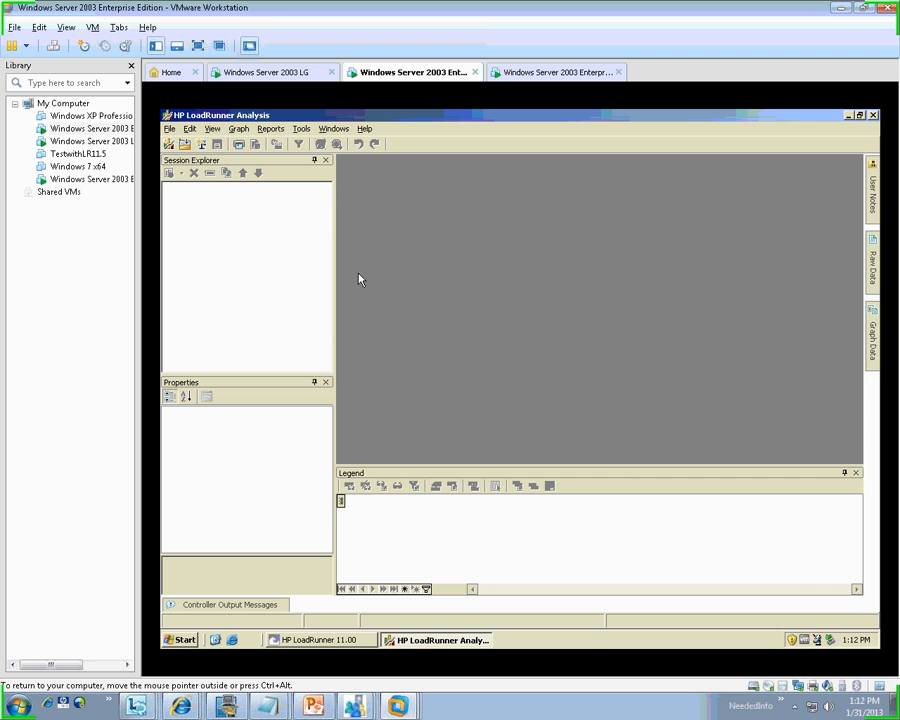
left_click(319, 705)
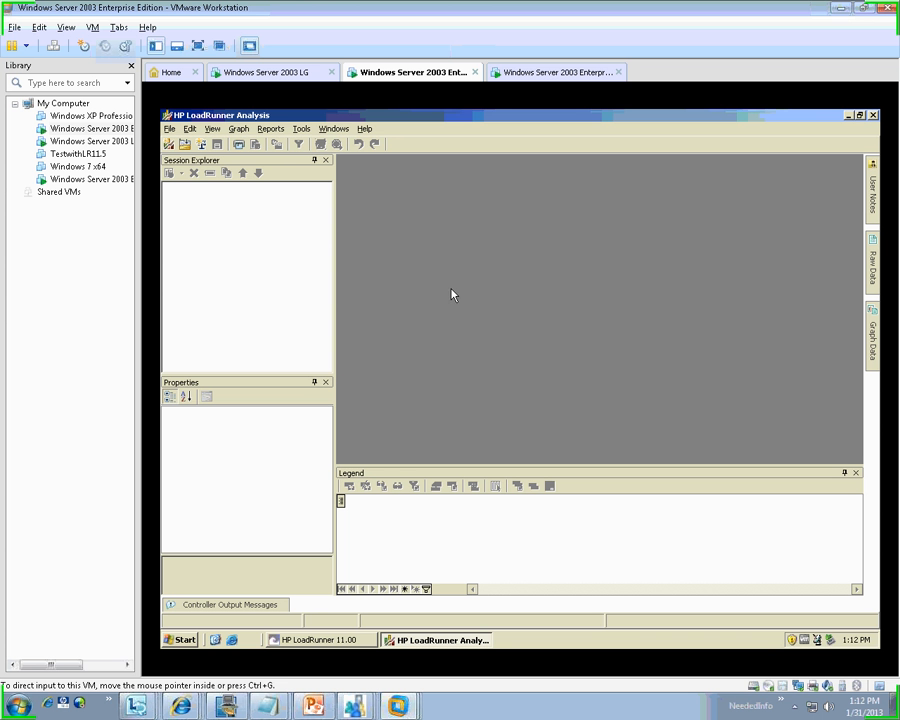
left_click(169, 129)
mouse_move(190, 129)
left_click(510, 275)
left_click(873, 116)
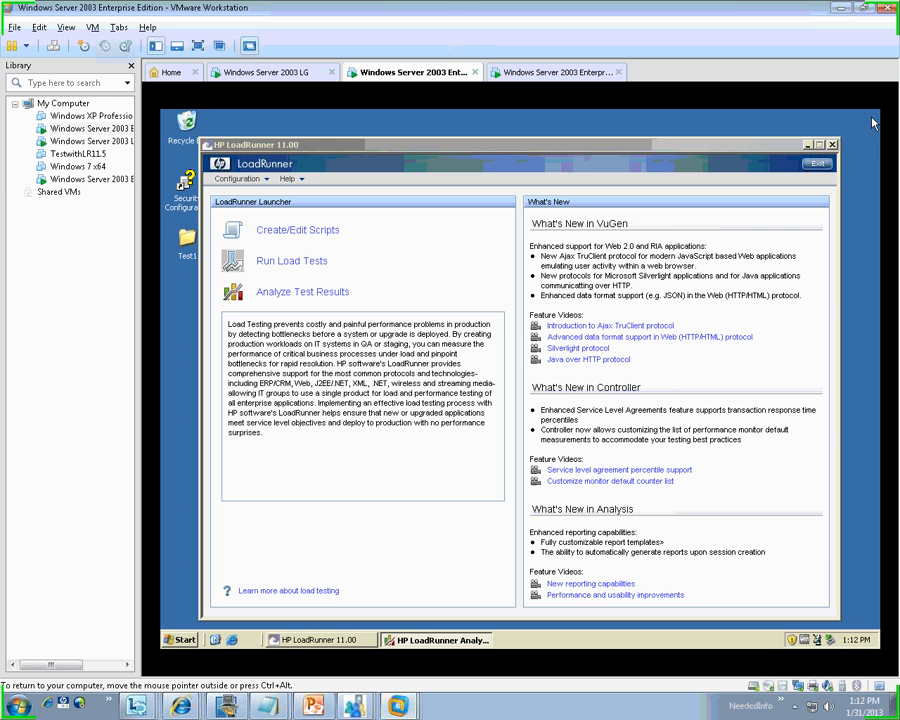
Launch the LoadRunner Controller through Run Load Tests and create a manual scenario containing the Test1.usr script
left_click(278, 261)
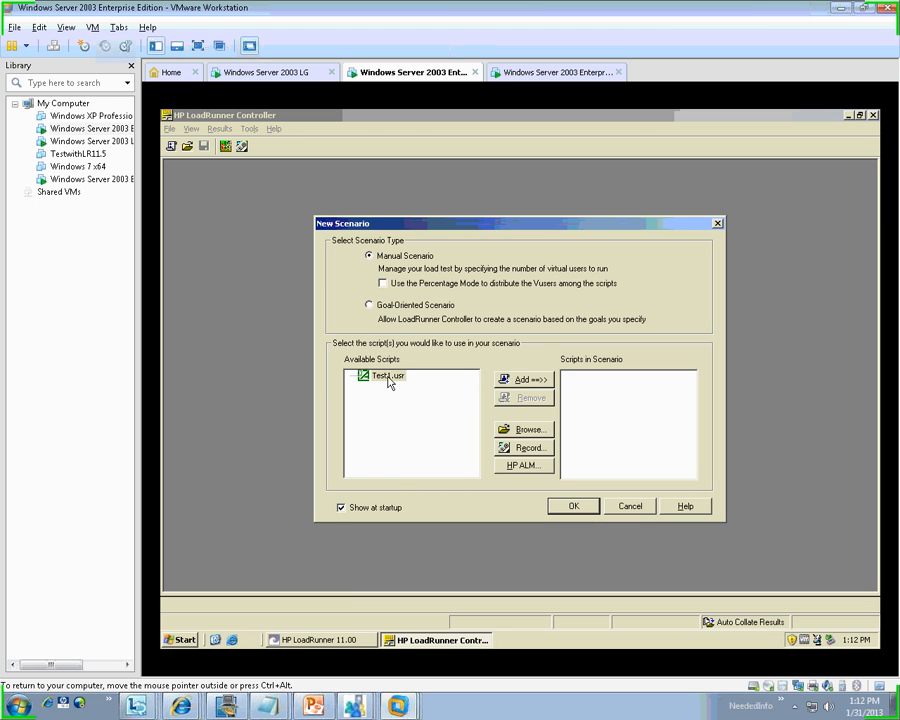
left_click(389, 379)
left_click(522, 379)
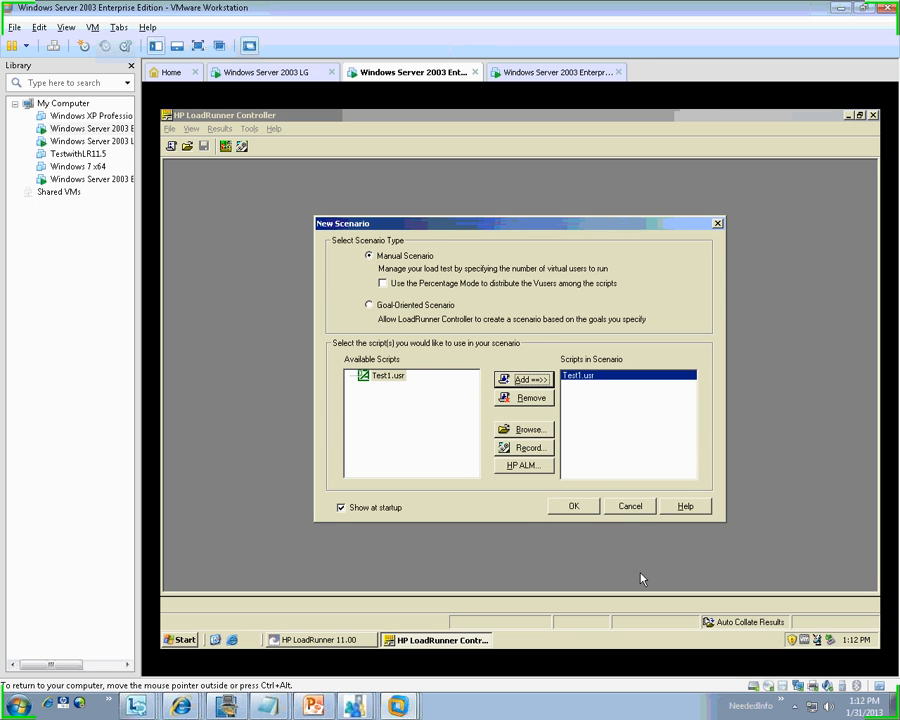
left_click(578, 506)
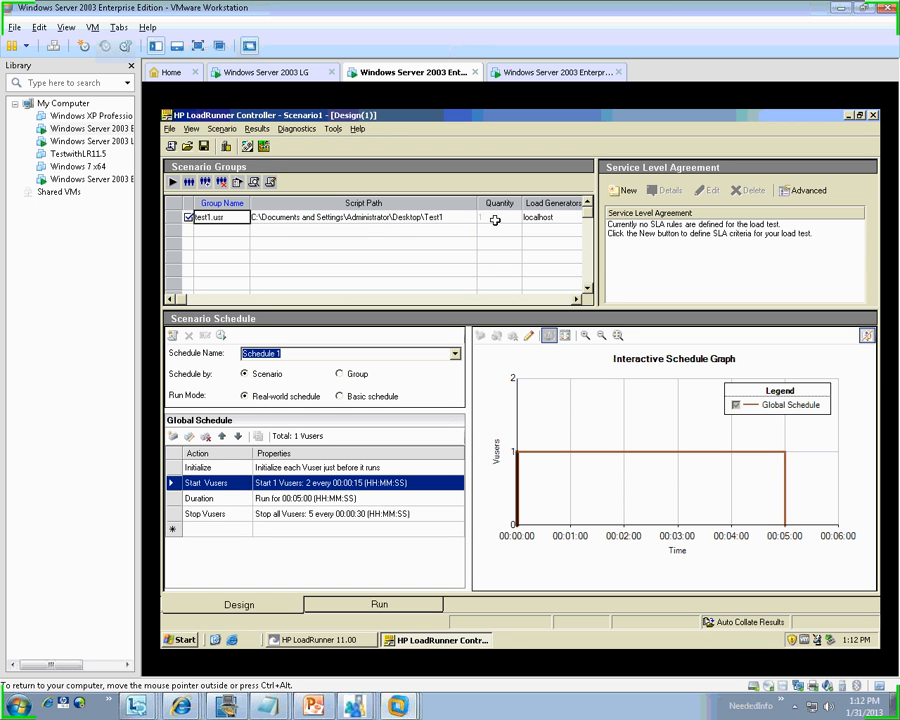
Look through the scenario commands and examine the Quantity cell of the test1.usr group
left_click(222, 129)
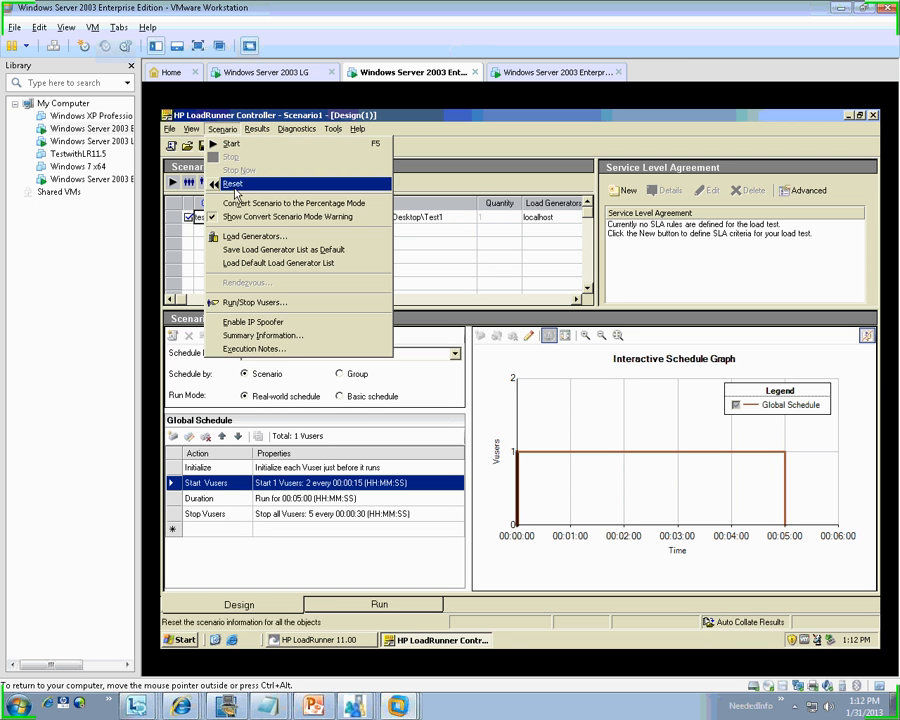
left_click(430, 180)
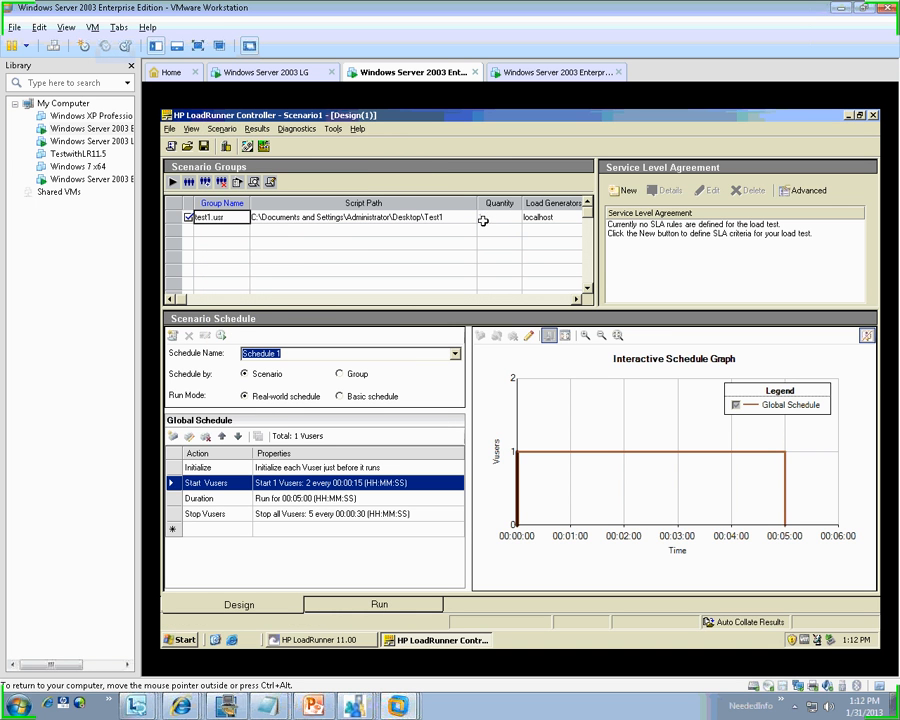
left_click(483, 219)
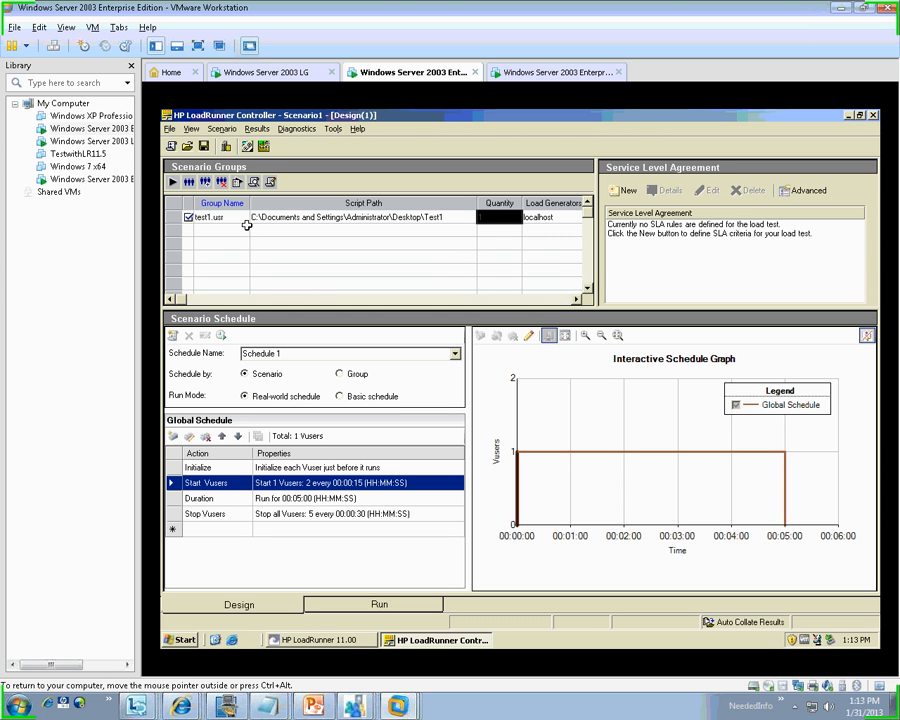
left_click(470, 257)
left_click(484, 216)
left_click(478, 237)
left_click(489, 216)
Bring the controller's Load Generators list fully into view and point out the "Add the LG" item on PowerPoint's Execution slide
left_click(227, 146)
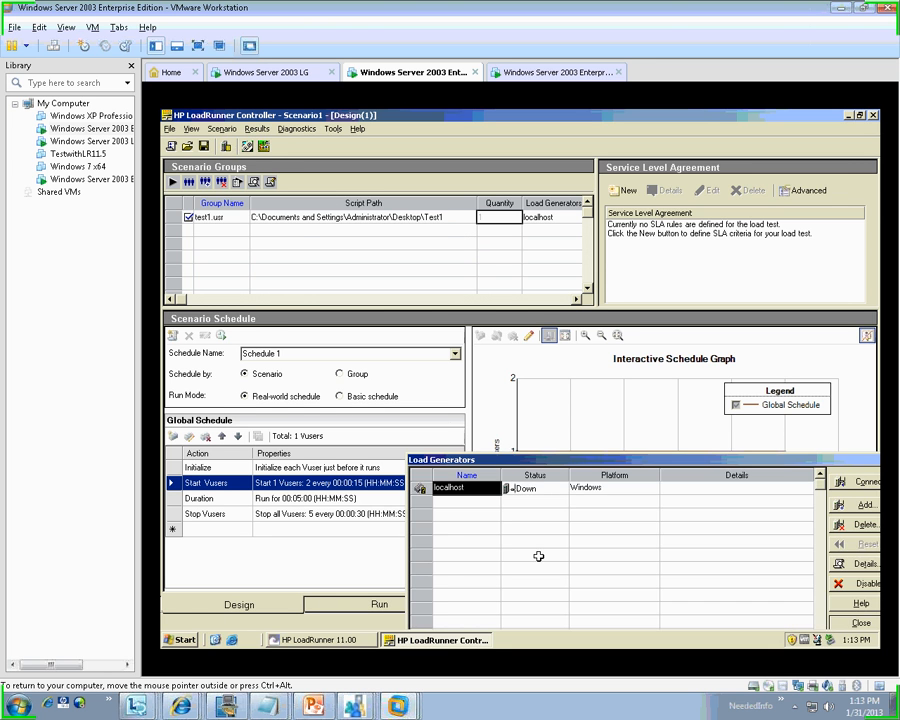
left_click(314, 706)
left_click(291, 328)
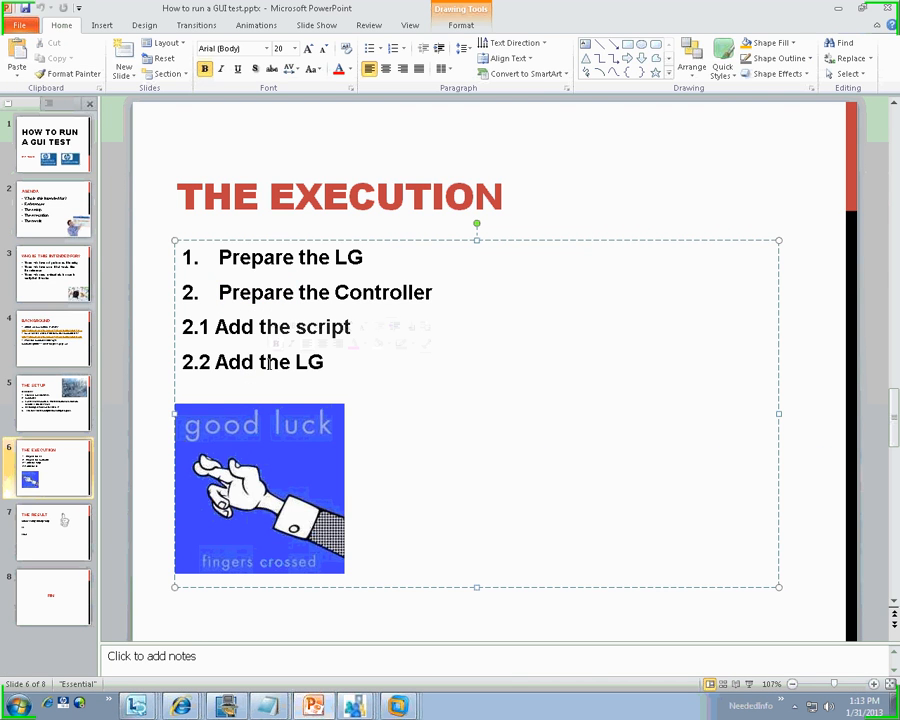
double_click(278, 362)
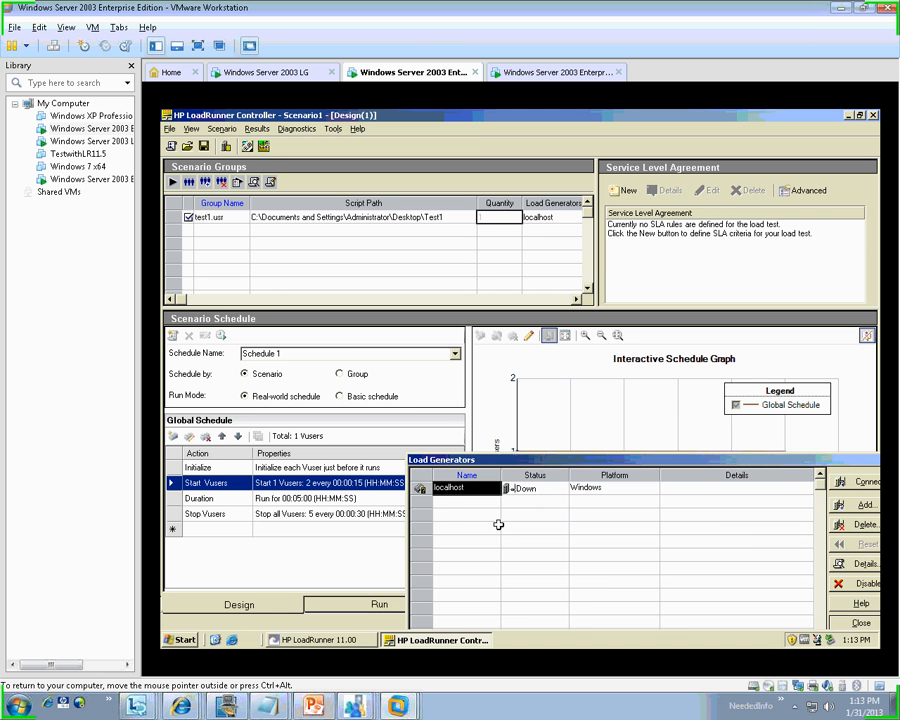
left_click_drag(539, 461, 366, 328)
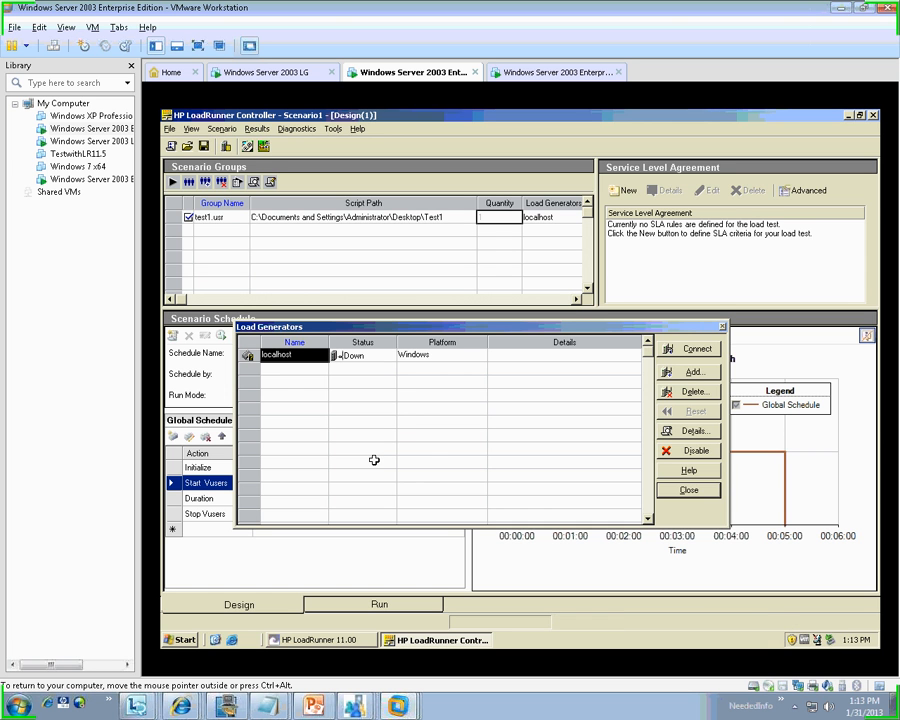
left_click(285, 378)
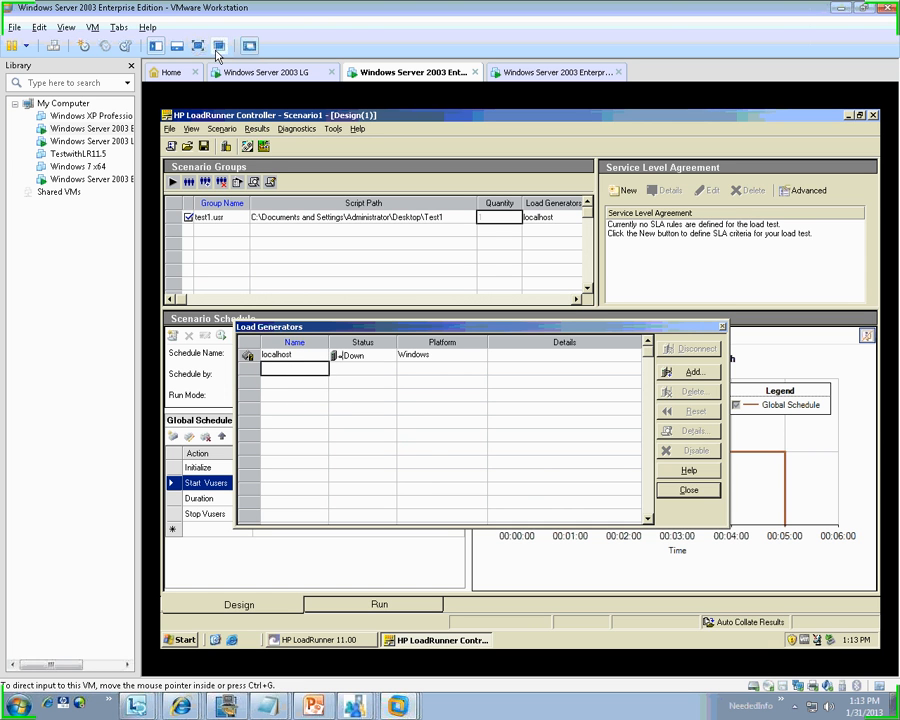
Run ipconfig in a command prompt on the Windows Server 2003 LG machine to look up its IP address
left_click(268, 72)
left_click(186, 640)
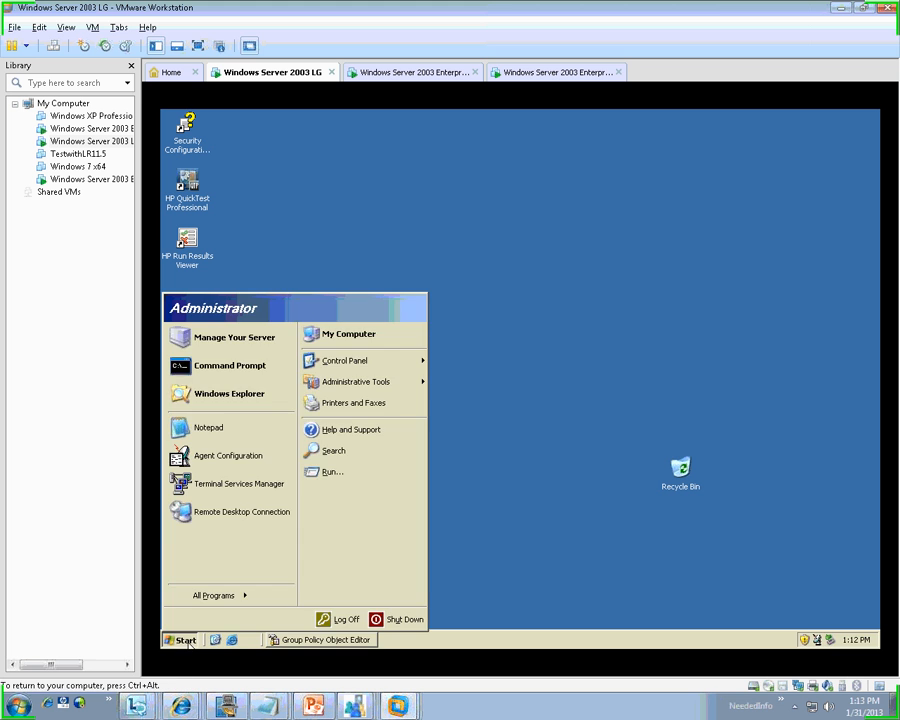
left_click(226, 367)
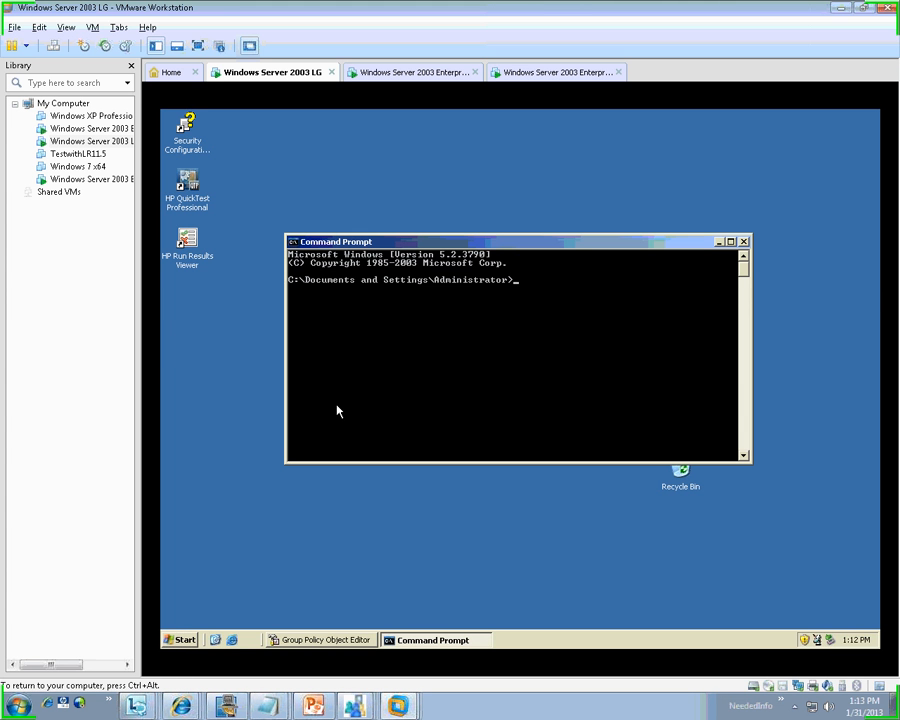
type("ipconfig")
key("Return")
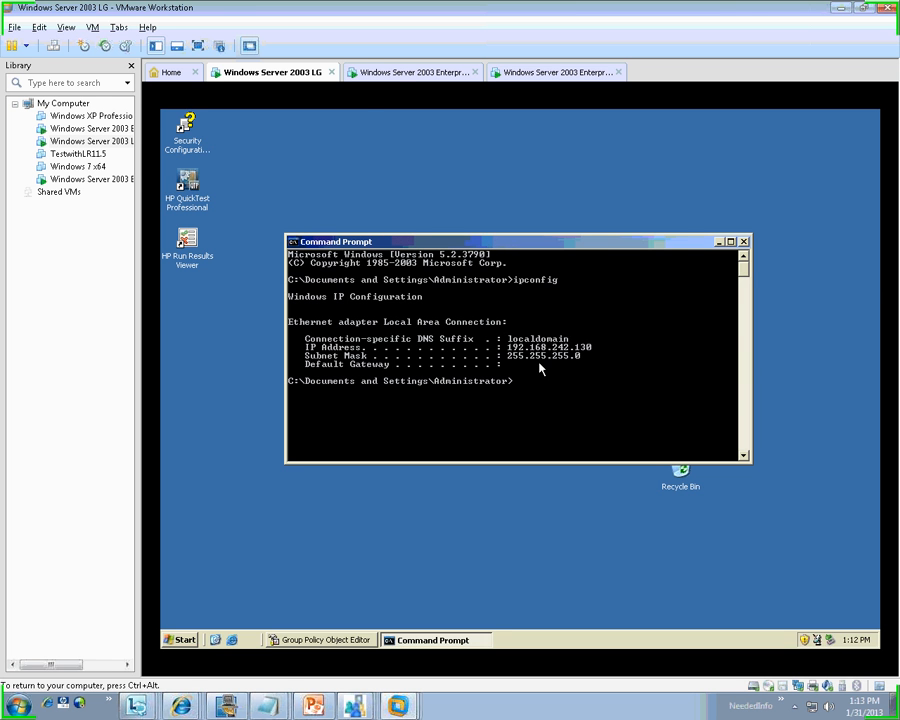
Add a new Windows load generator named 192.168.242.130 to the controller, rechecking the address on the LG machine
left_click(405, 72)
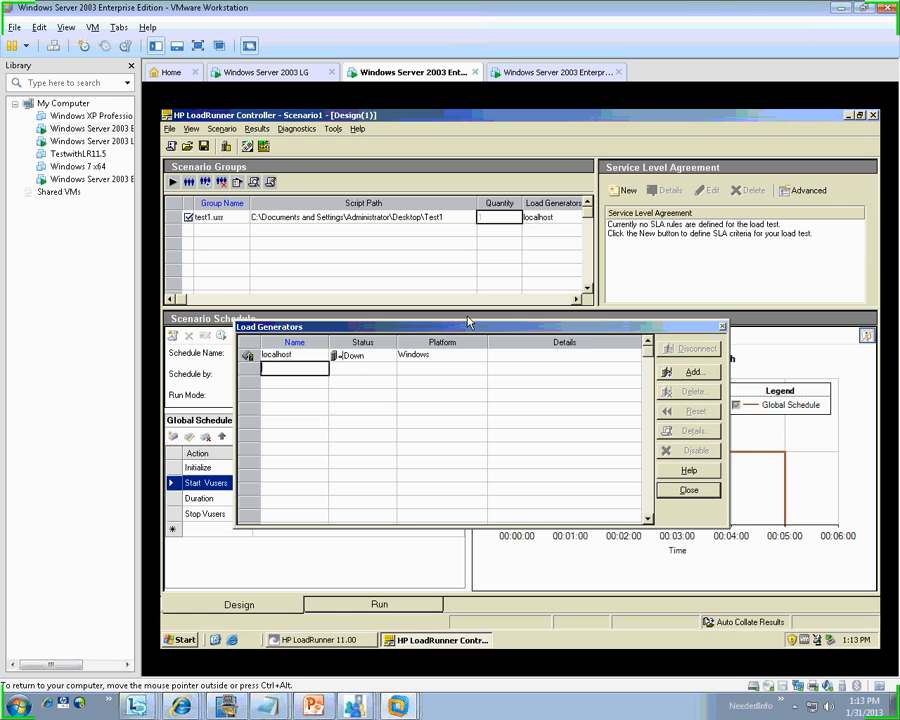
left_click(694, 372)
type("192")
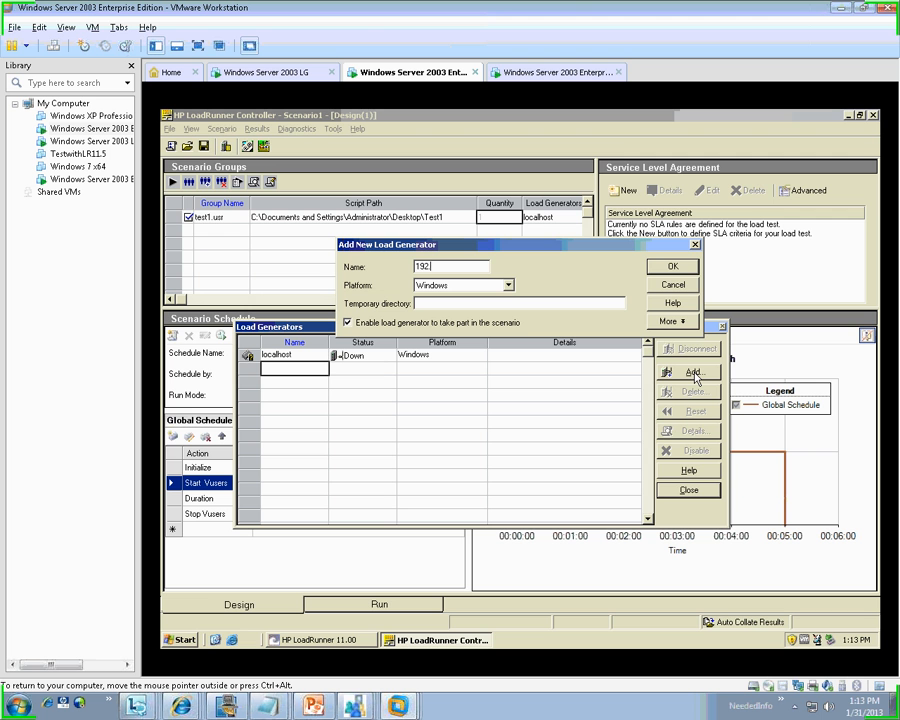
type(".168.23")
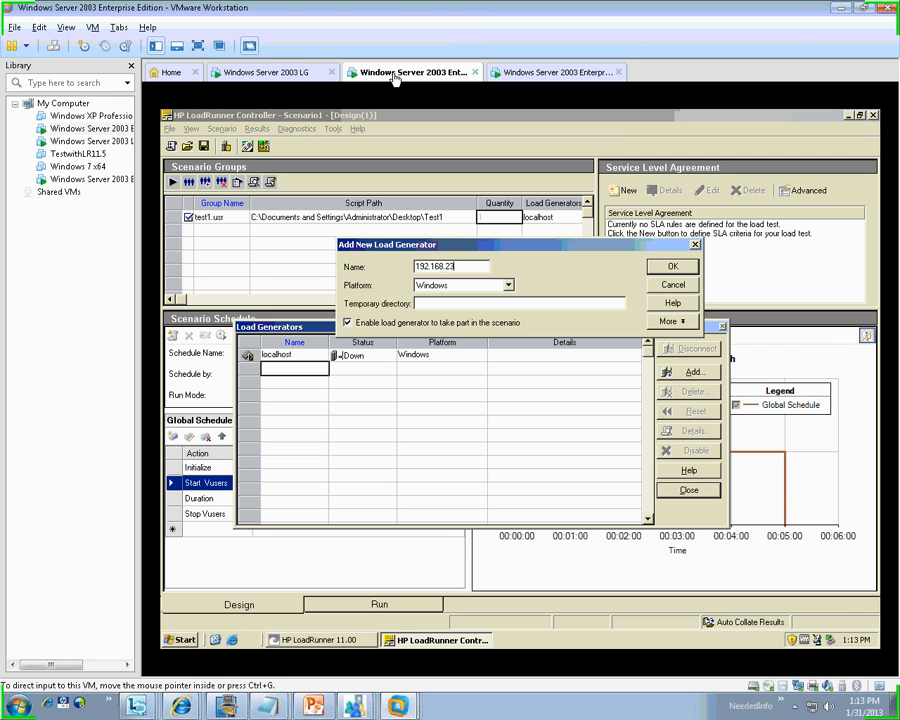
left_click(306, 76)
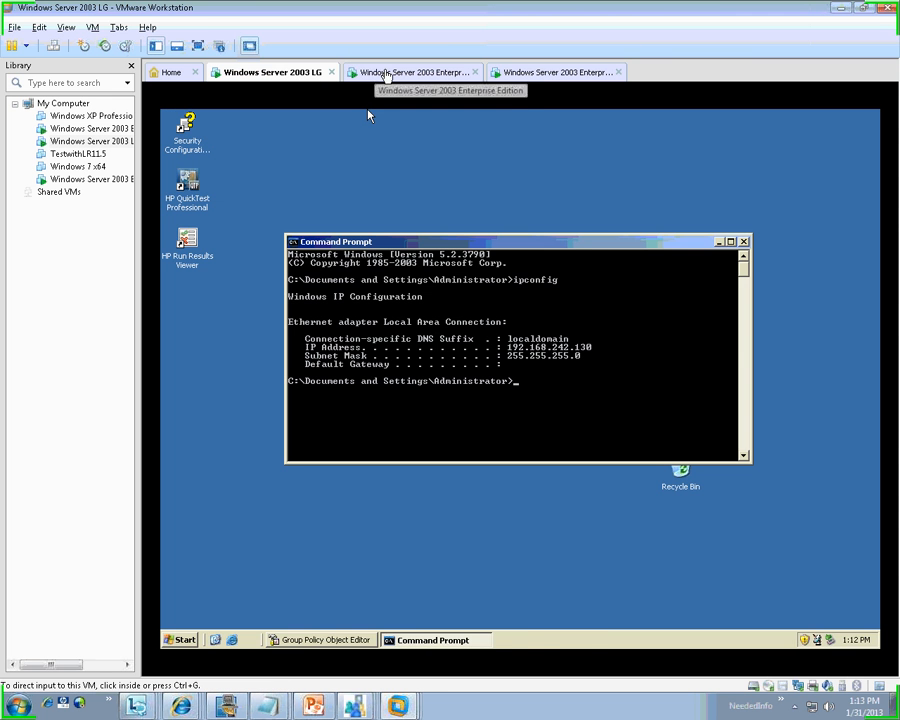
left_click(386, 74)
key("BackSpace")
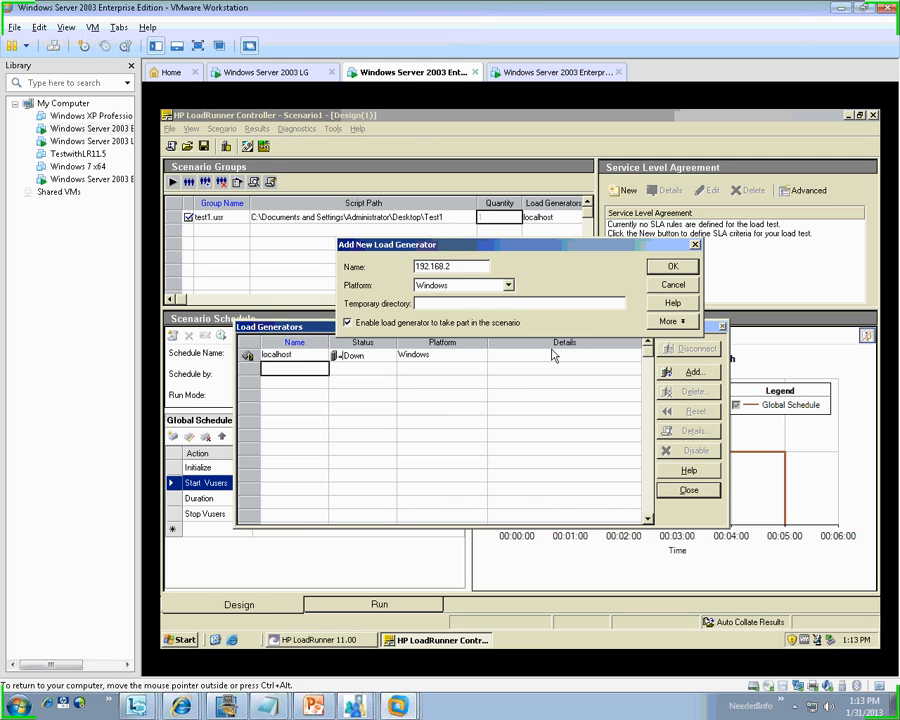
type("42.130")
left_click(673, 266)
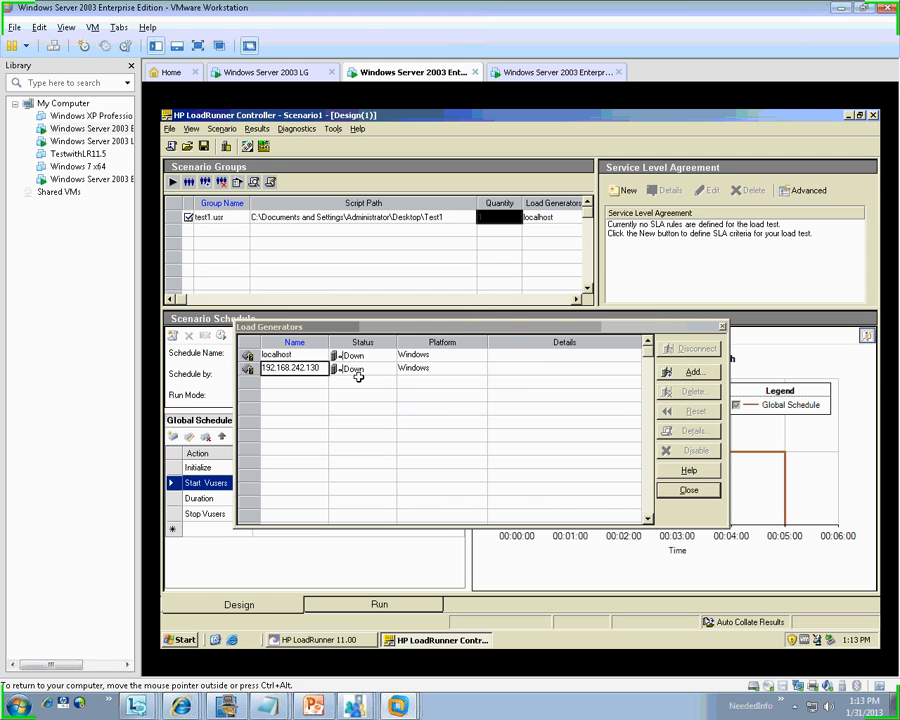
Open the details of load generator 192.168.242.130 and examine its run-time file storage options and Vuser limits
left_click(360, 369)
left_click(690, 431)
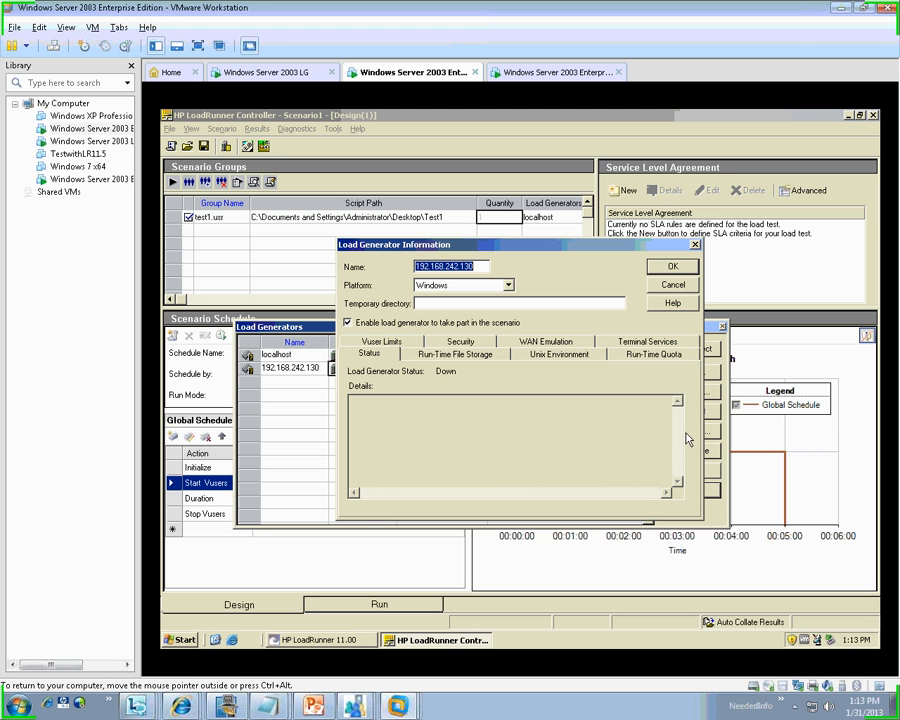
left_click(435, 355)
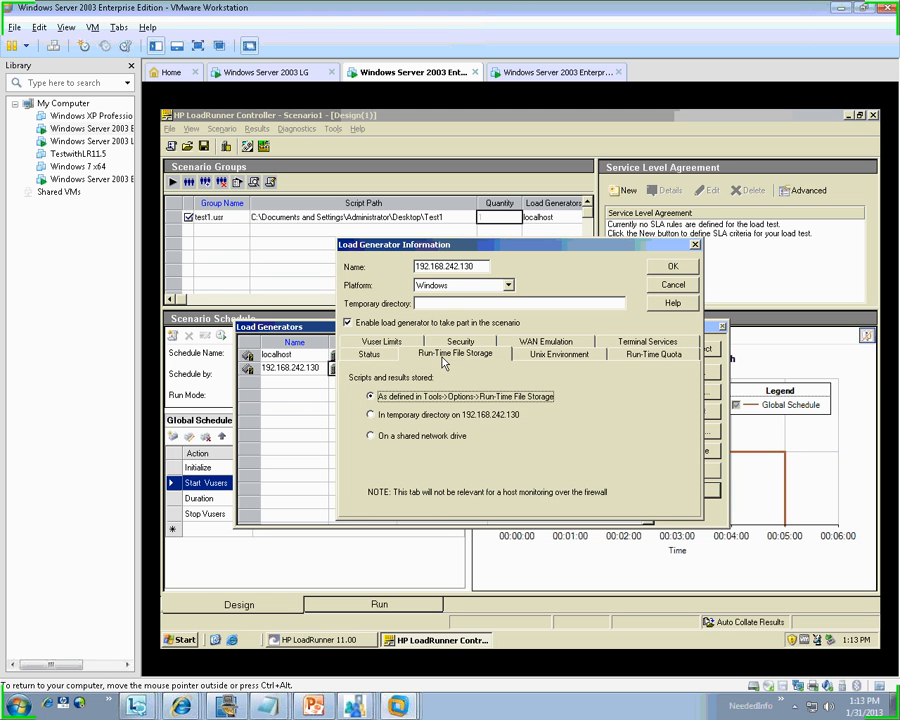
left_click(384, 342)
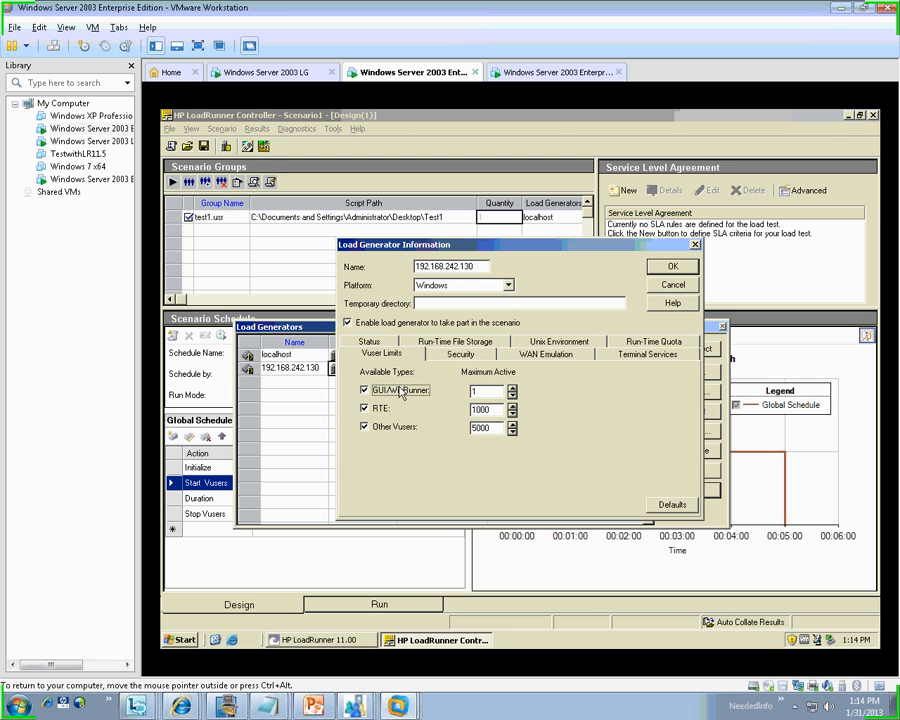
left_click(513, 397)
left_click(513, 391)
left_click(366, 427)
left_click(366, 392)
left_click(365, 391)
left_click(365, 427)
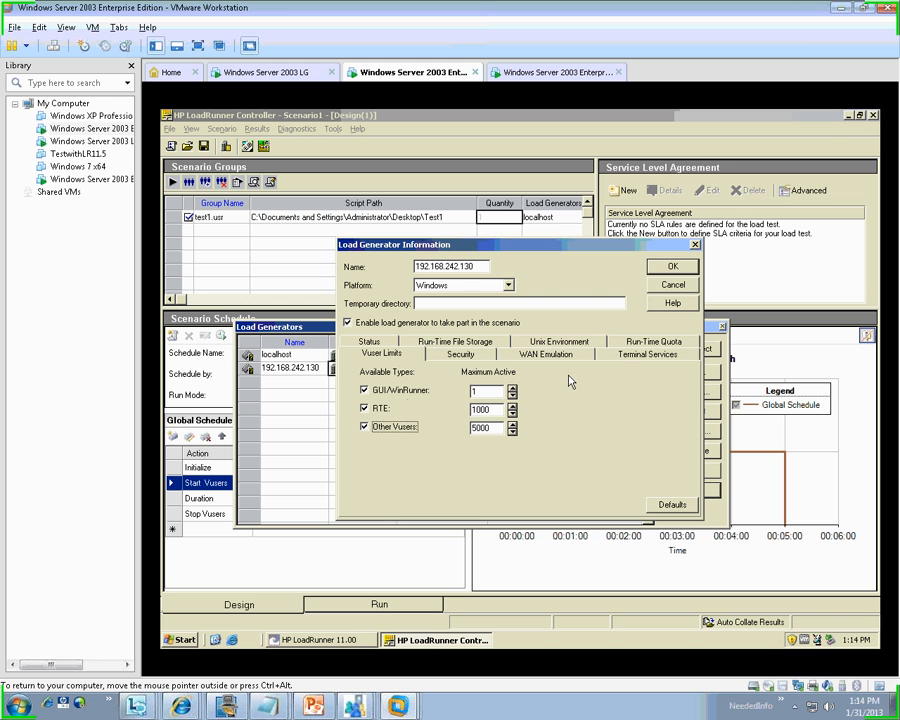
Enable the Terminal Services Manager for the load generator with 2 terminals and a maximum of 1 Vuser per terminal
left_click(647, 354)
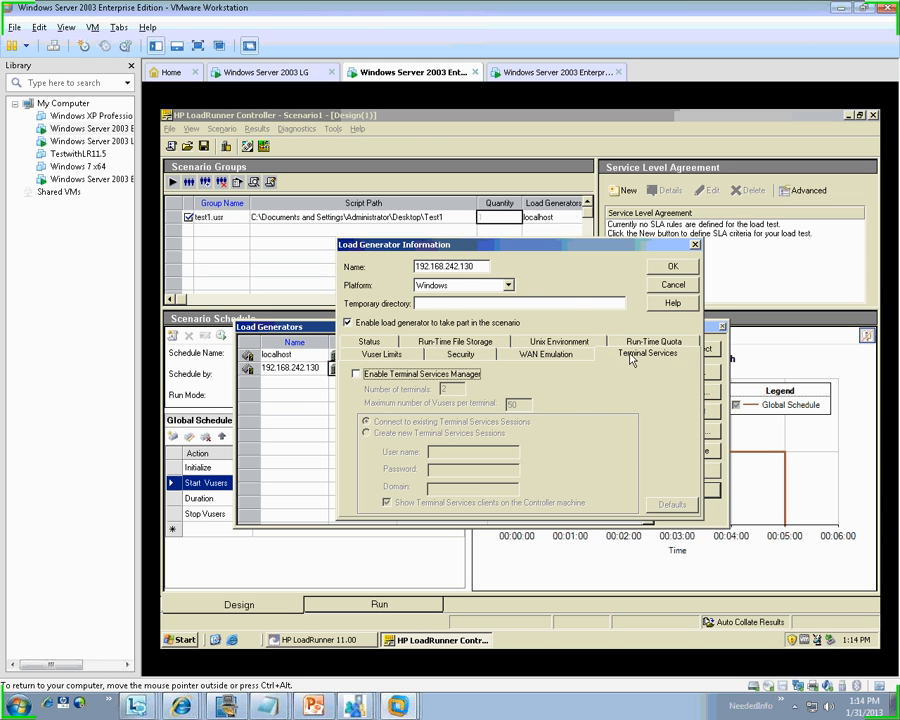
left_click(358, 374)
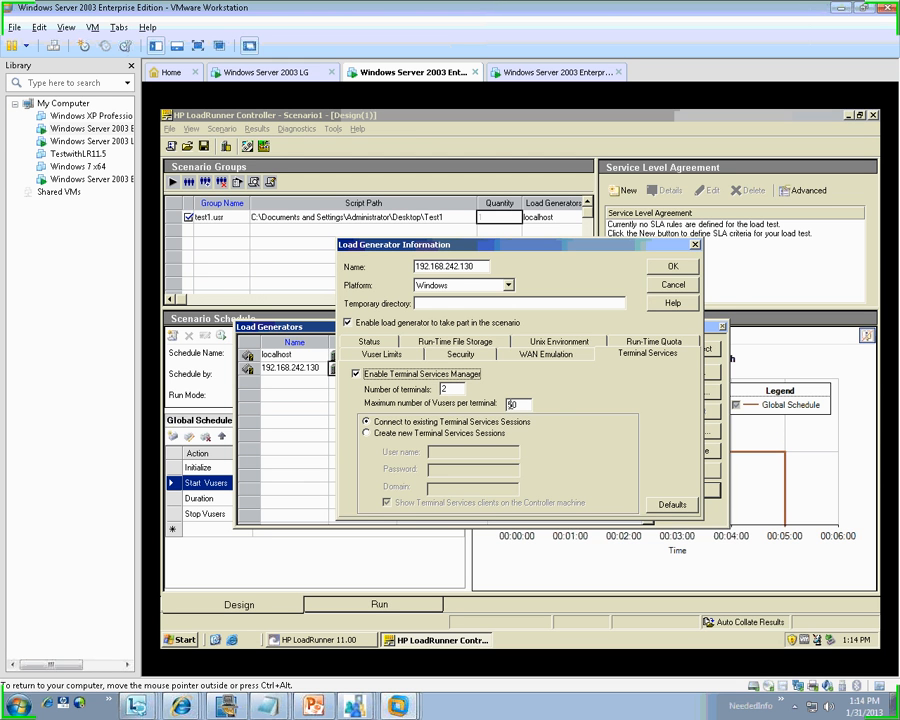
left_click(453, 390)
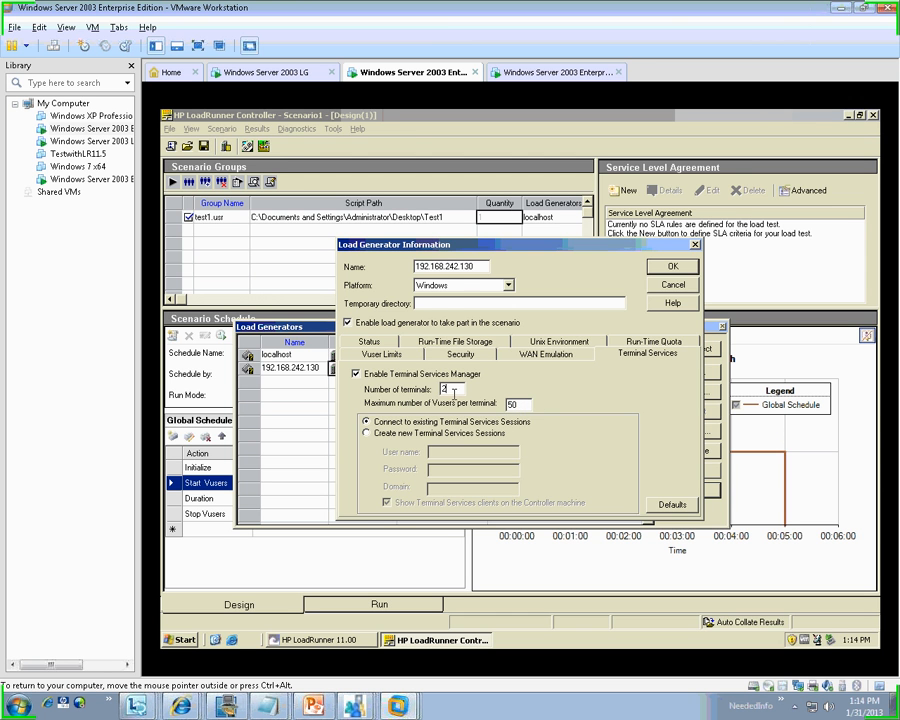
double_click(526, 404)
type("1")
double_click(453, 390)
type("11")
double_click(515, 404)
type("10")
key("BackSpace")
left_click(453, 390)
key("shift+Tab")
type("2")
key("Tab")
Have the load generator create new Terminal Services sessions with user name Administrator, the account password and domain localhost, and save its details
left_click(366, 433)
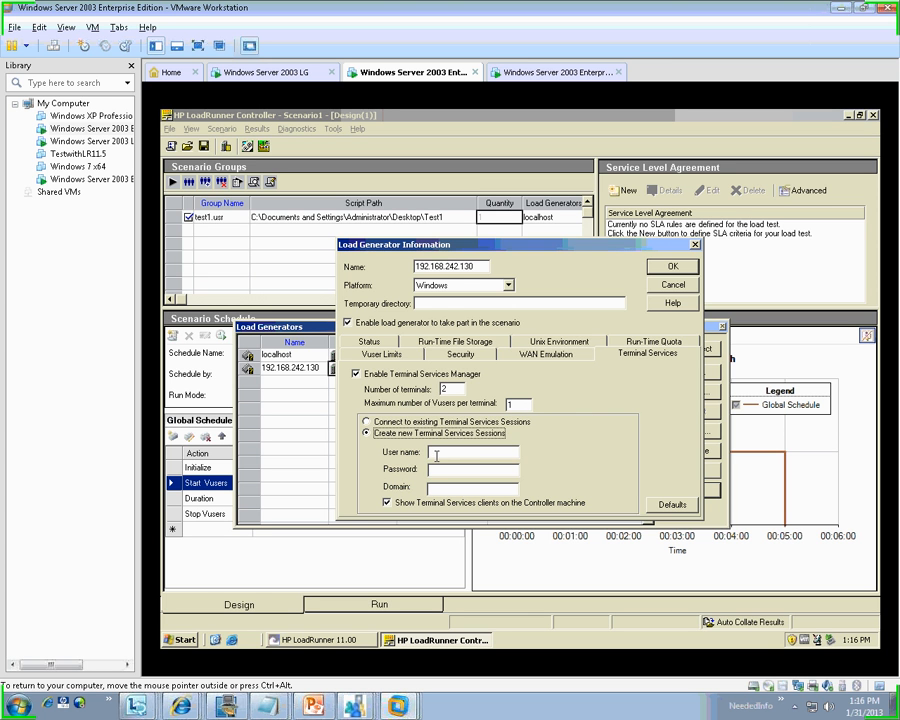
left_click(375, 421)
left_click(405, 434)
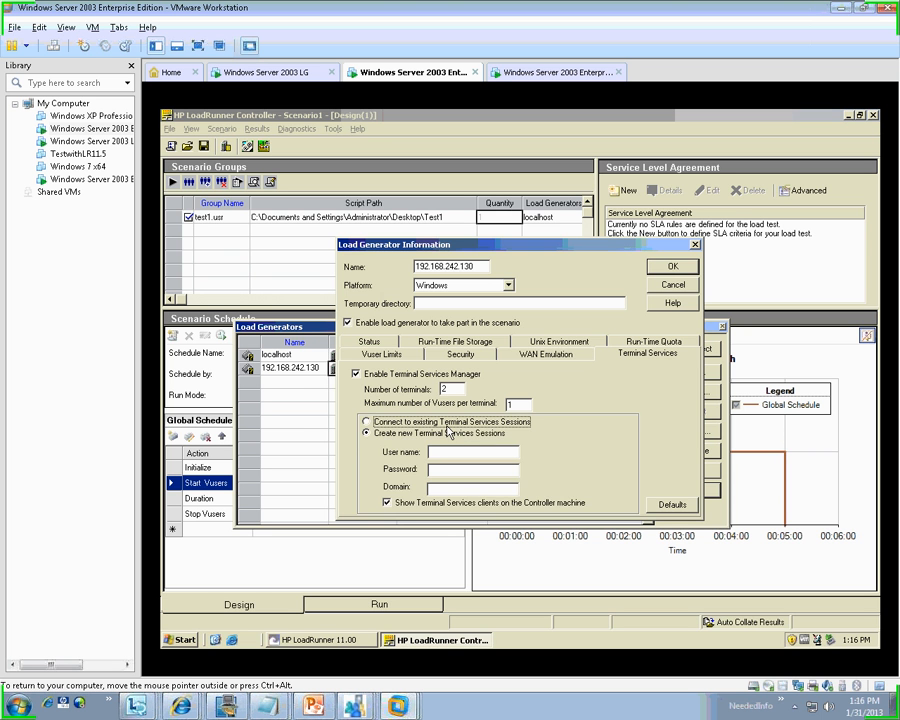
left_click(447, 424)
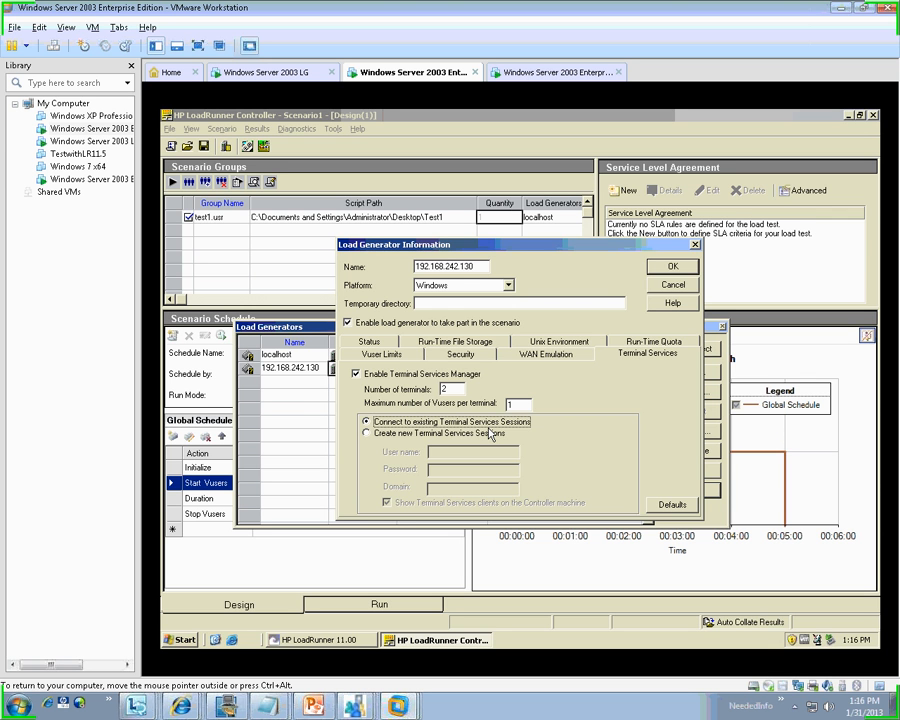
left_click(454, 438)
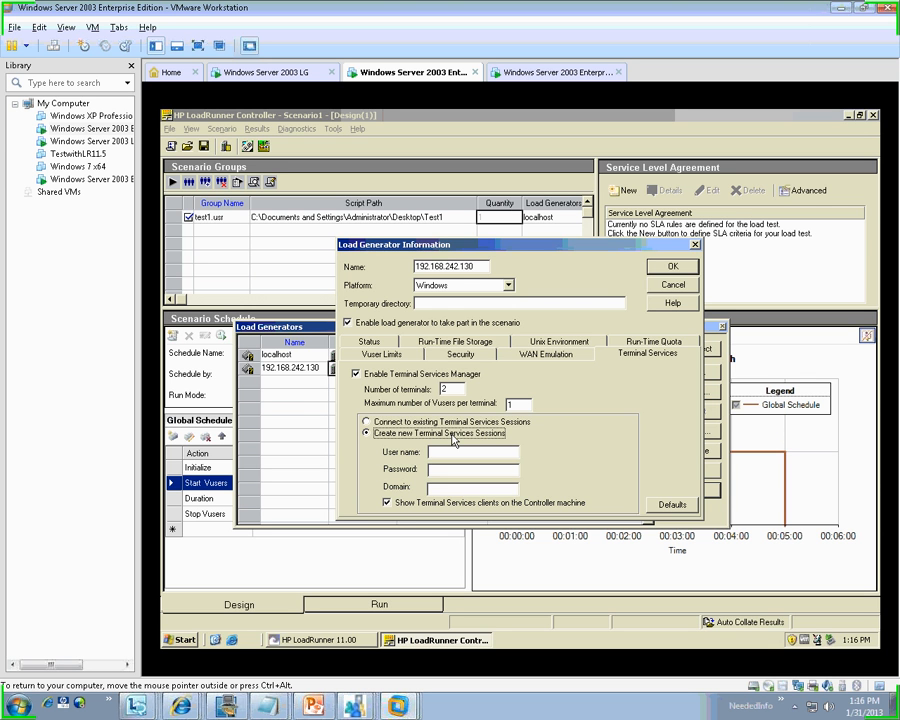
left_click(453, 451)
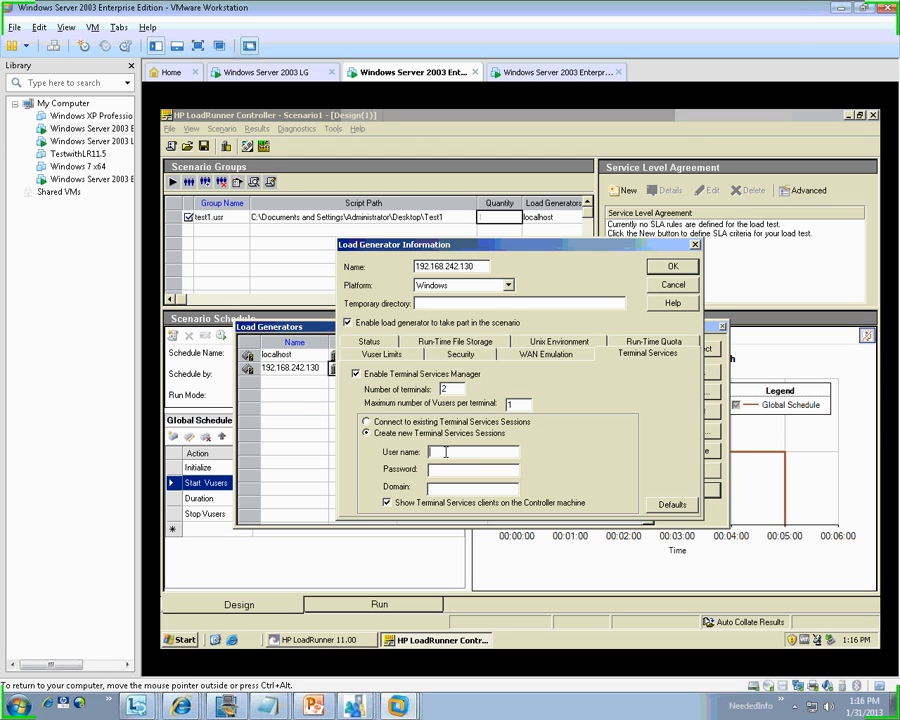
type("Administrator")
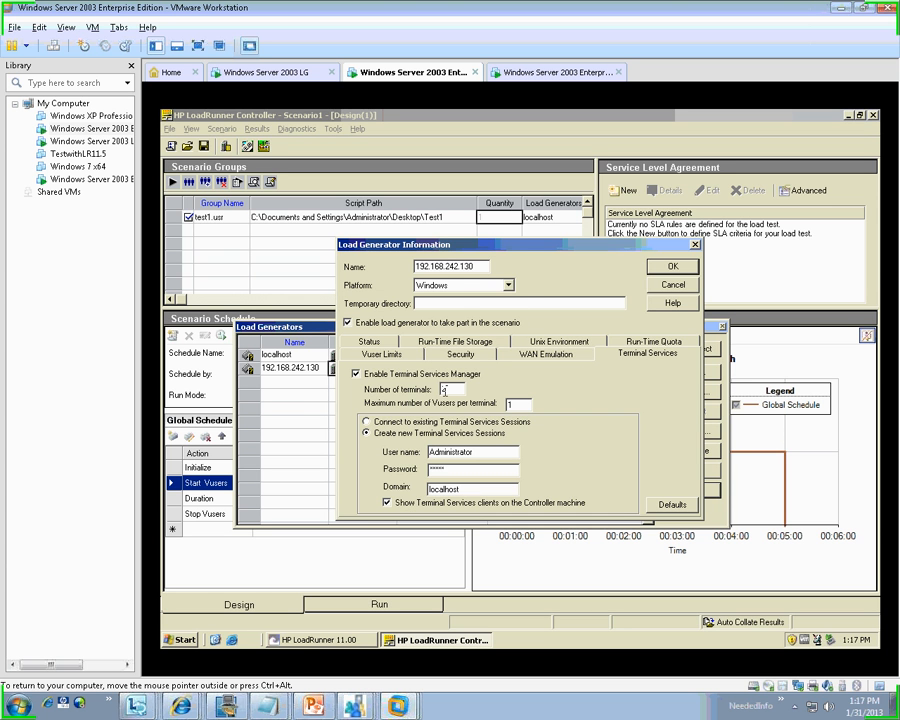
left_click(673, 266)
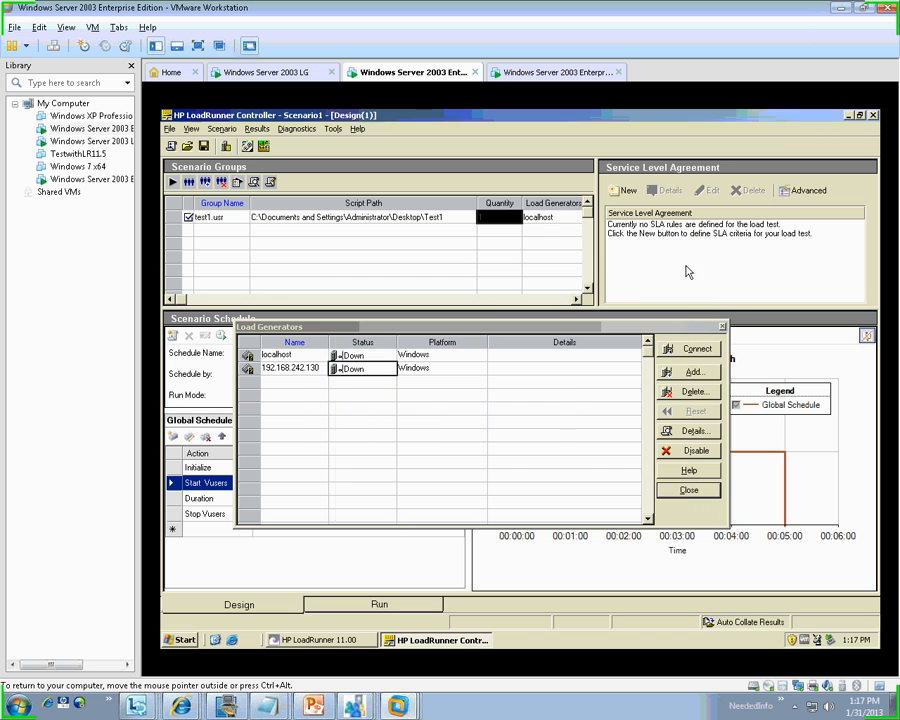
Connect load generator 192.168.242.130 and close both Remote Desktop windows, disconnecting their sessions
left_click(697, 349)
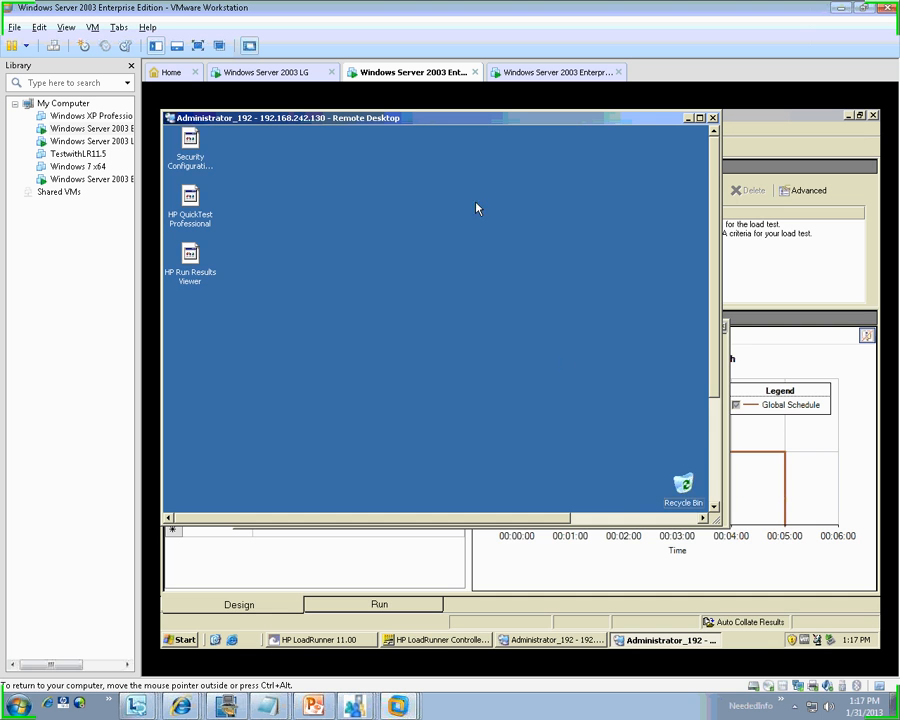
left_click_drag(436, 124, 507, 212)
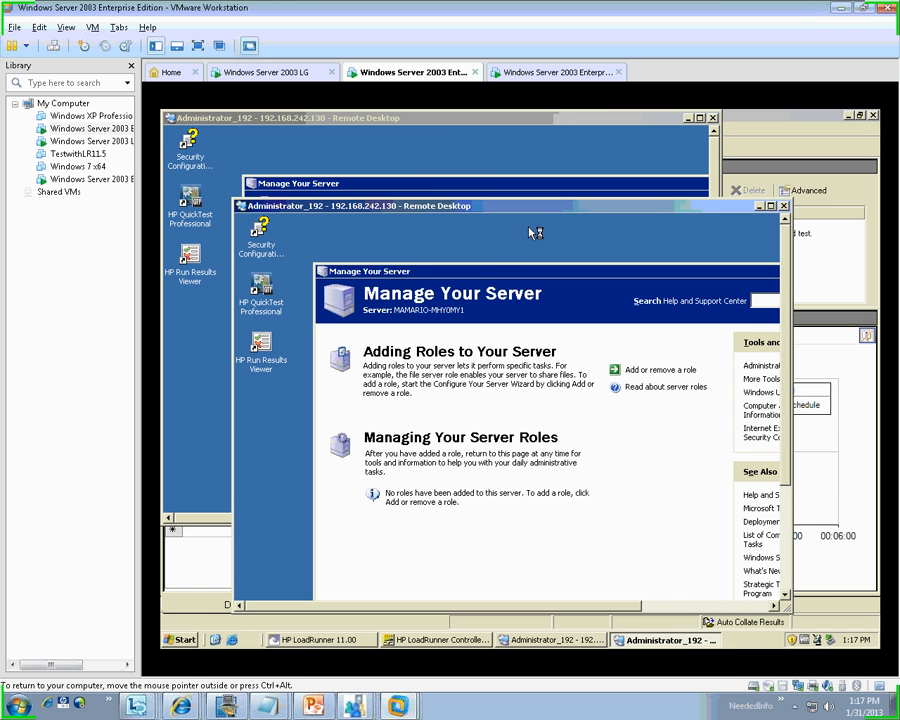
left_click(712, 118)
left_click(411, 349)
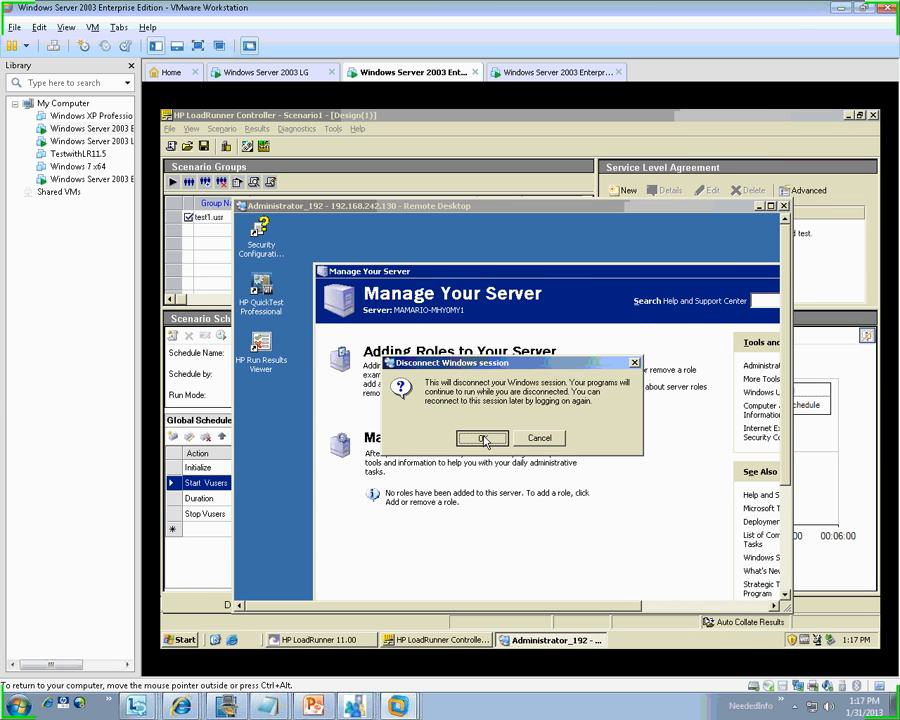
left_click(481, 437)
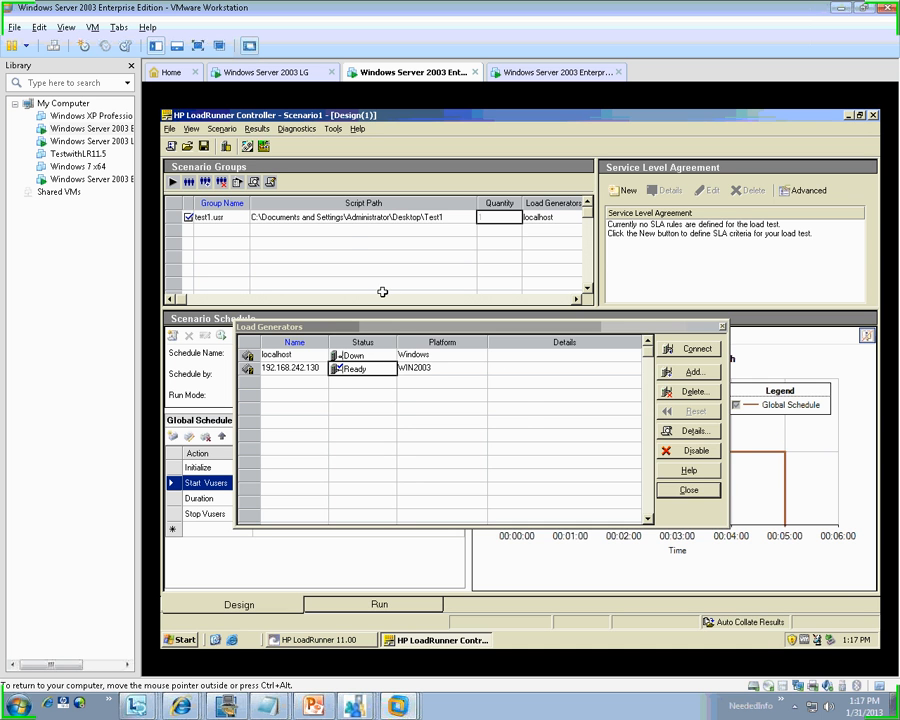
Move the Load Generators window clear of the scenario groups and remove the test1.usr group
left_click(352, 234)
left_click_drag(621, 328, 748, 442)
left_click(175, 216)
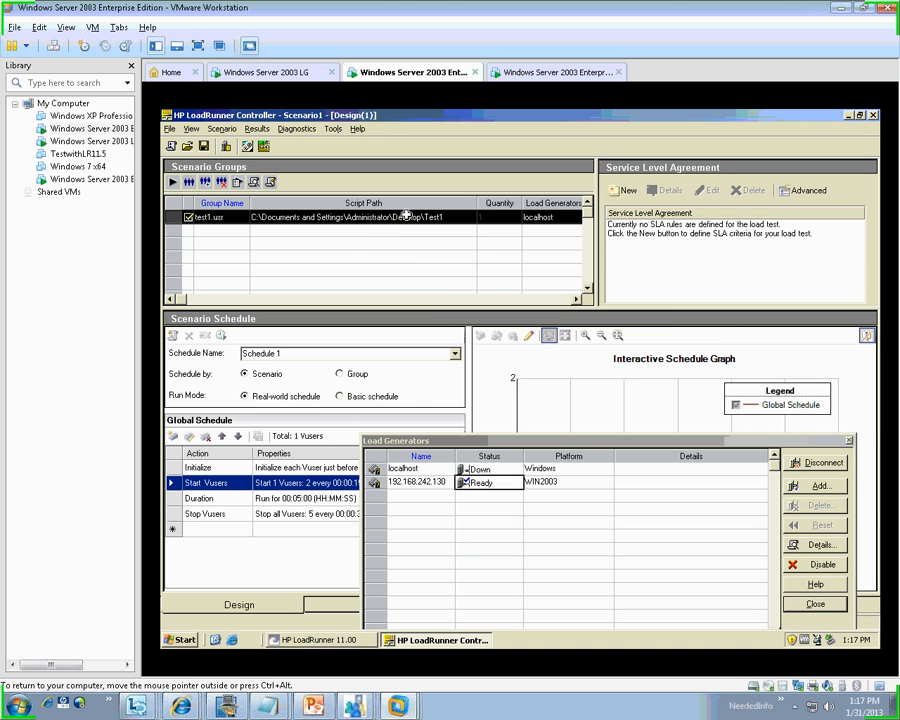
right_click(178, 216)
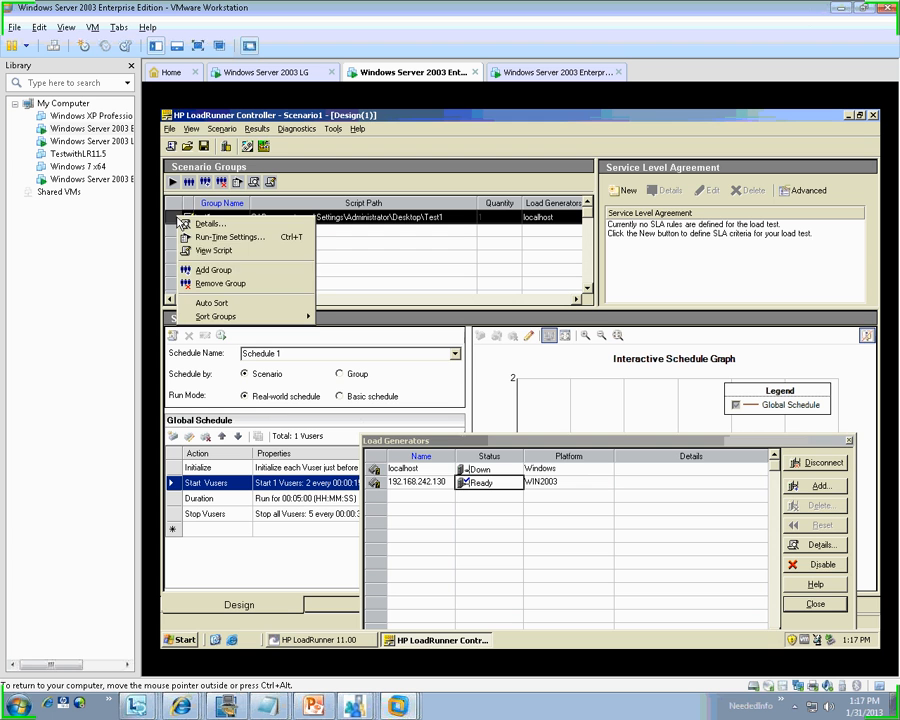
left_click(217, 284)
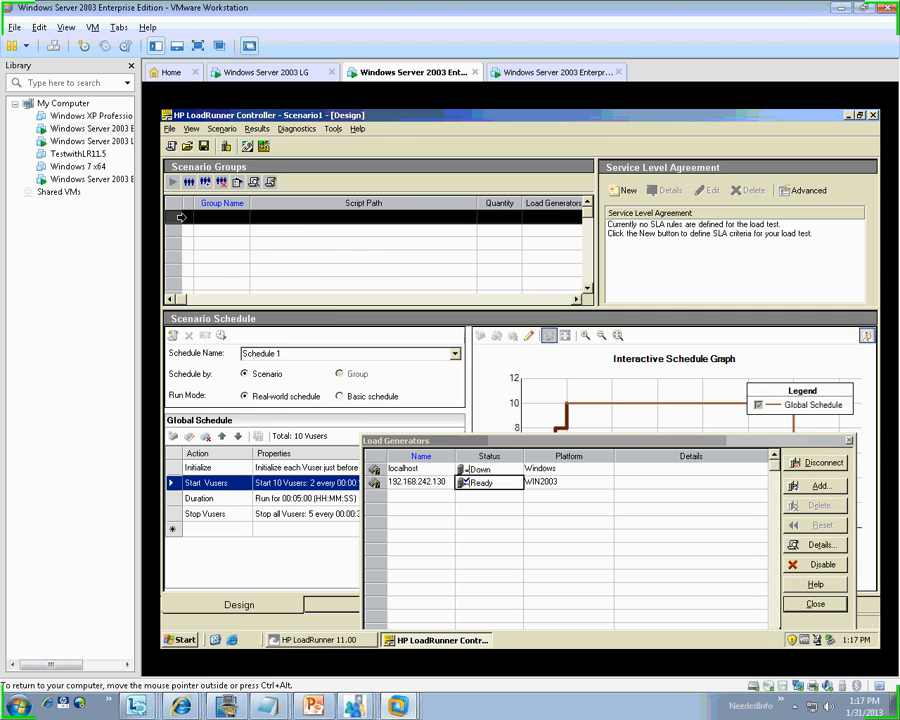
Add a Test1.usr group with 2 Vusers on load generator 192.168.242.130
double_click(179, 219)
double_click(589, 281)
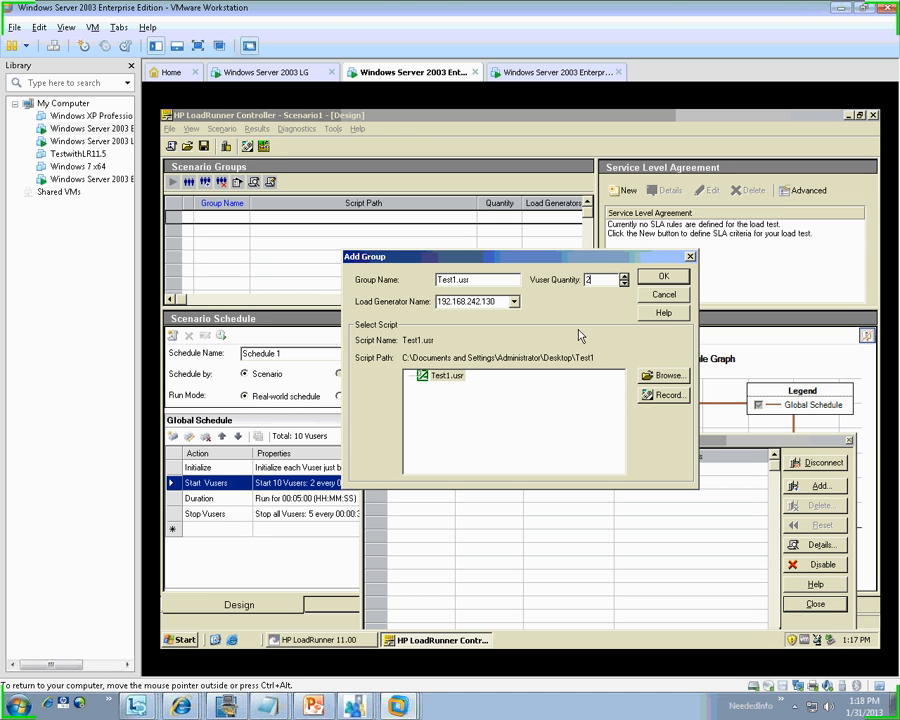
left_click(513, 301)
left_click(506, 326)
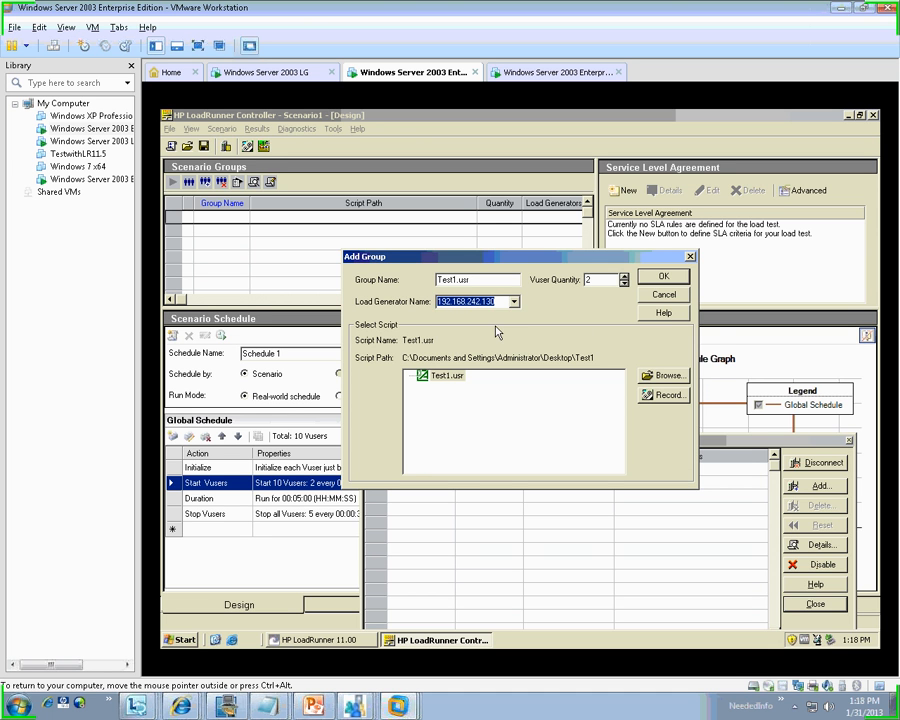
left_click(662, 277)
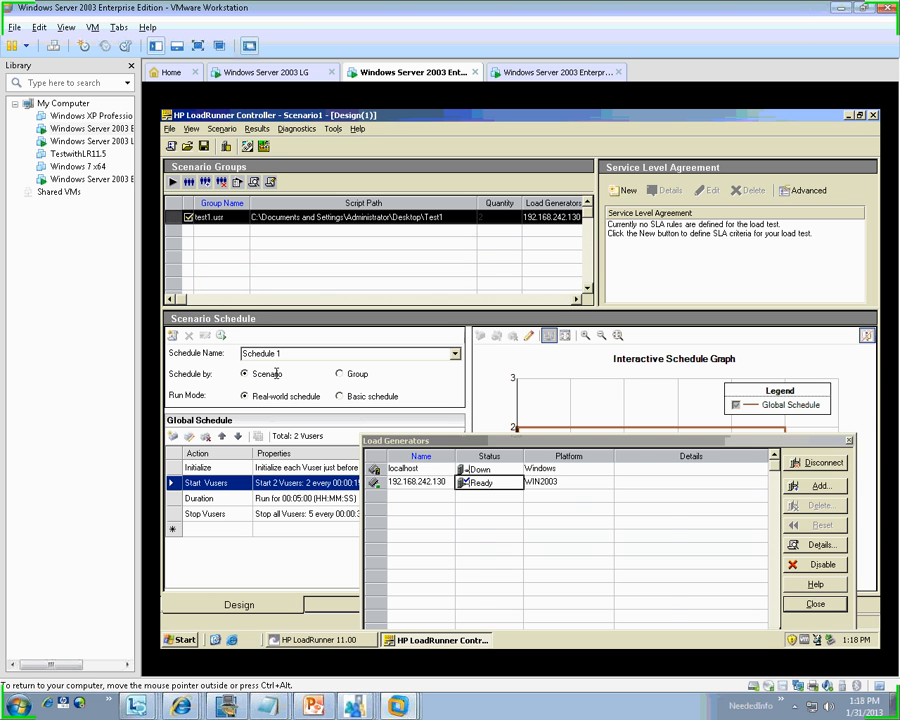
Set the global schedule's Start Vusers action to start the 2 Vusers simultaneously
left_click_drag(430, 441, 520, 452)
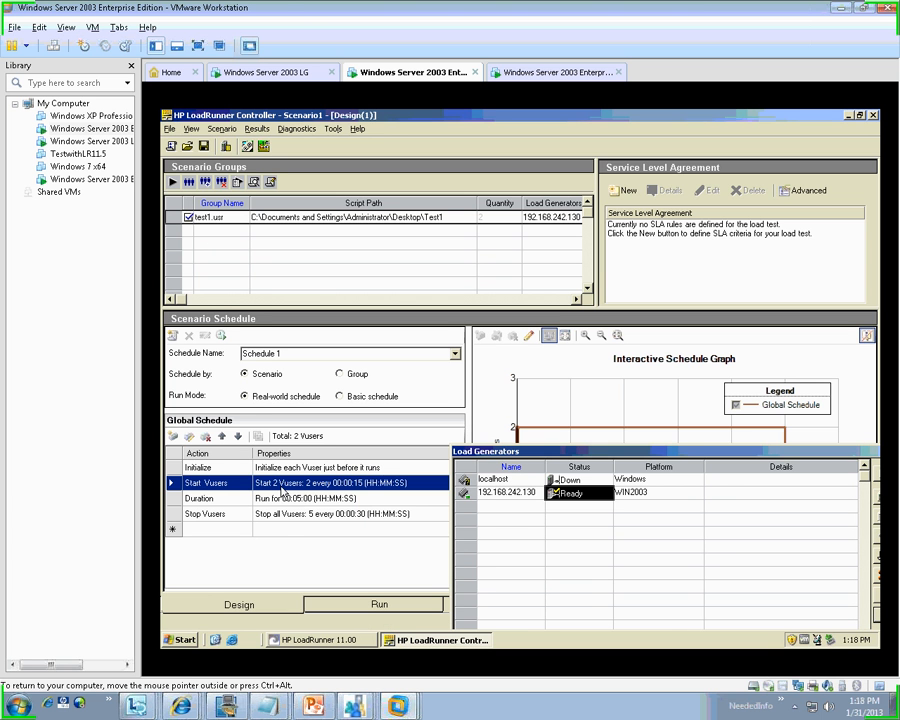
left_click(275, 497)
double_click(282, 485)
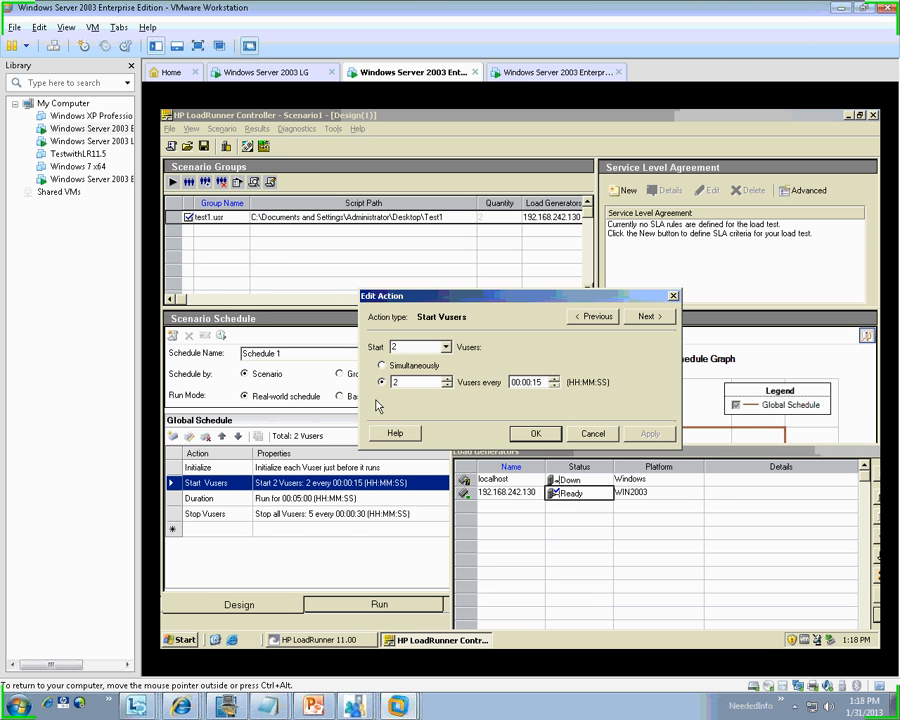
left_click(383, 365)
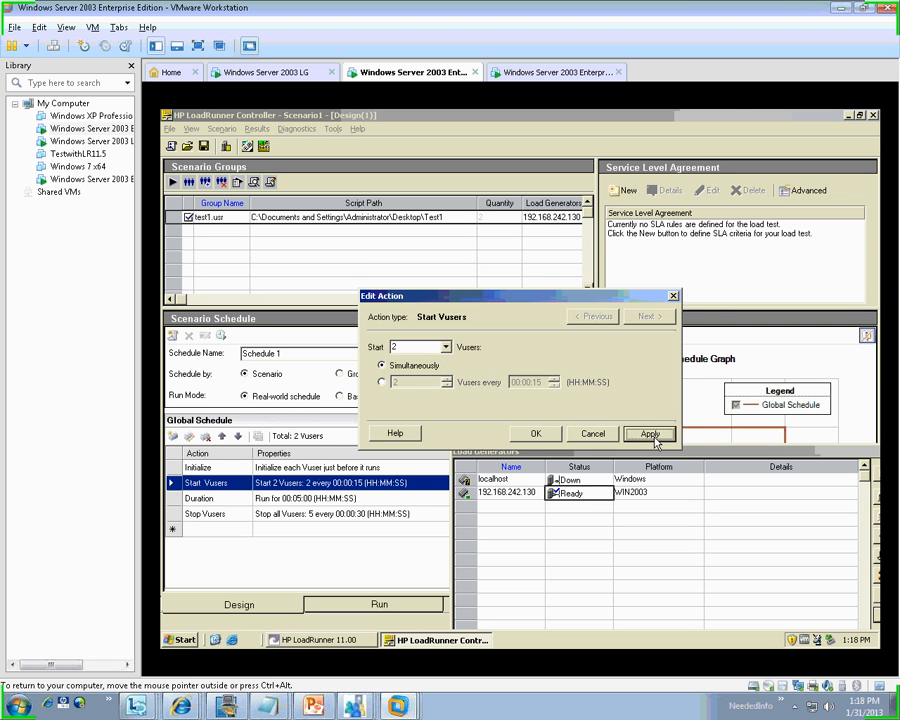
left_click(648, 433)
left_click(536, 433)
left_click(287, 499)
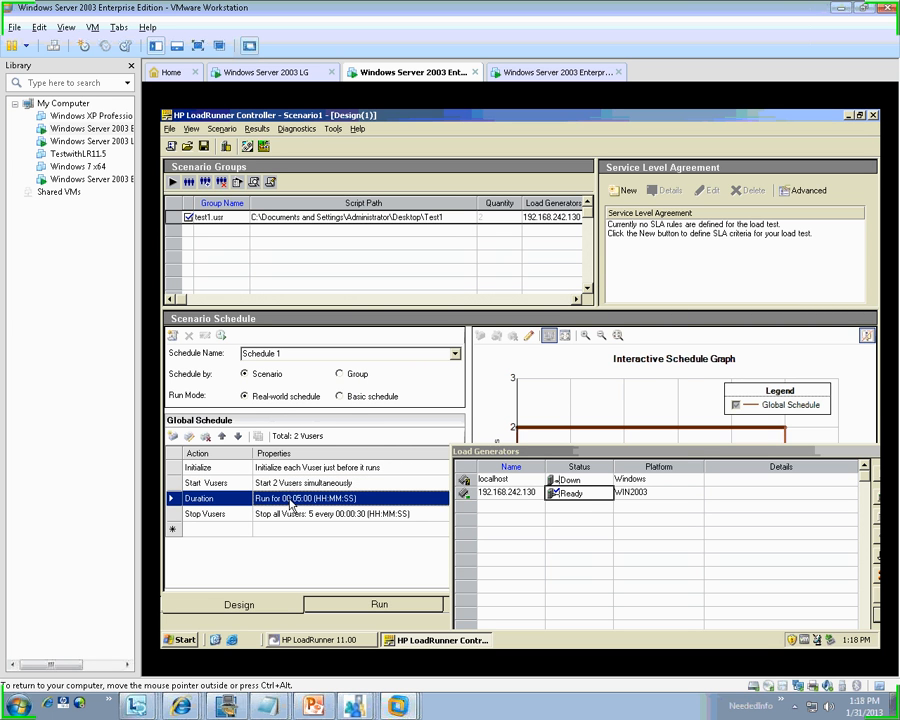
left_click(297, 484)
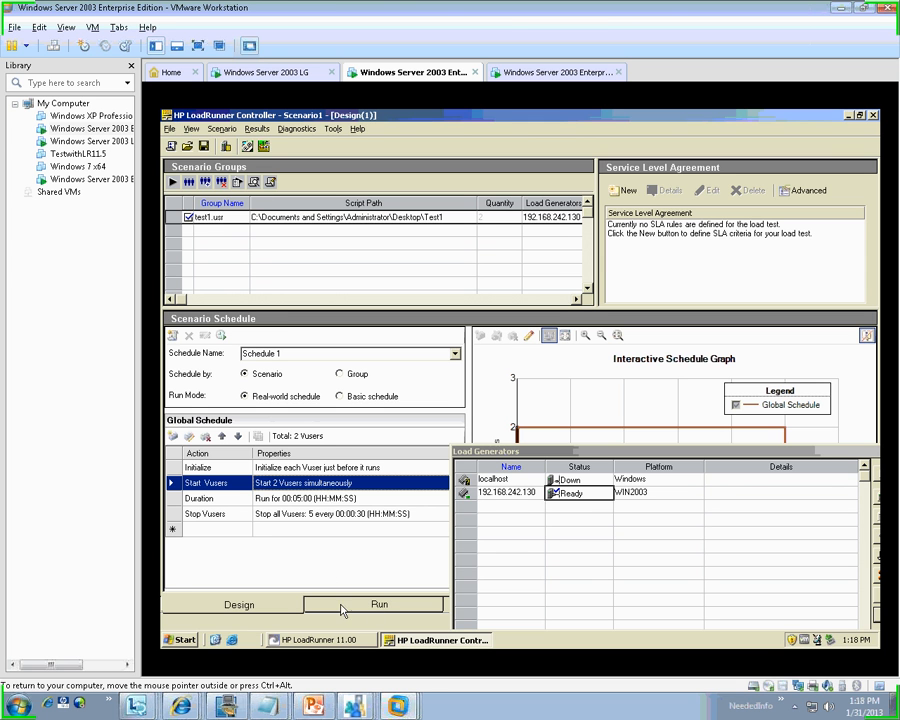
Switch to the PowerPoint presentation and display the slide titled "The Result"
left_click(314, 707)
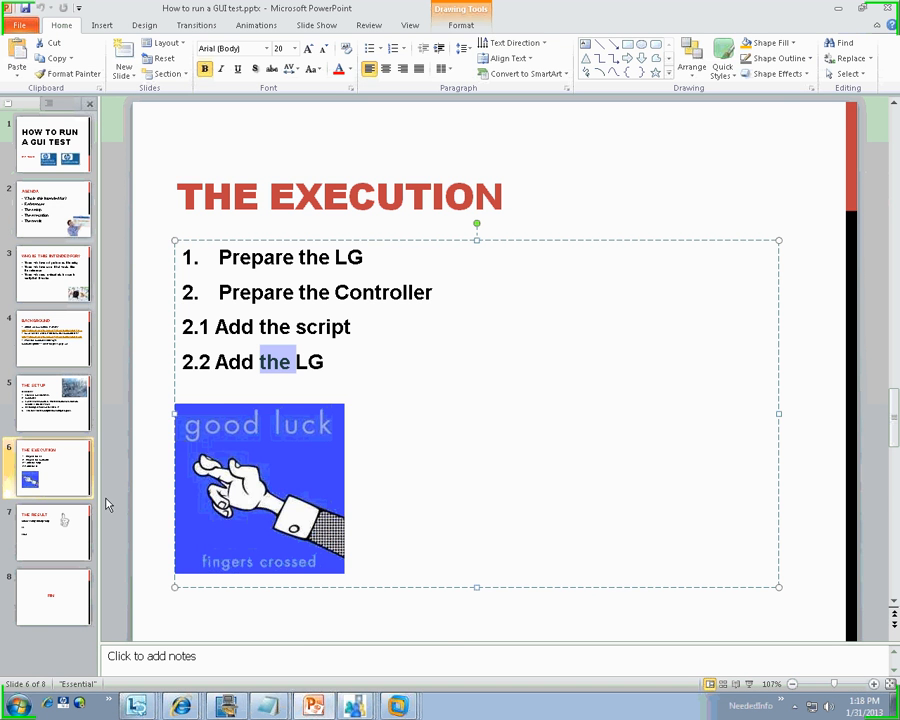
key("Page_Down")
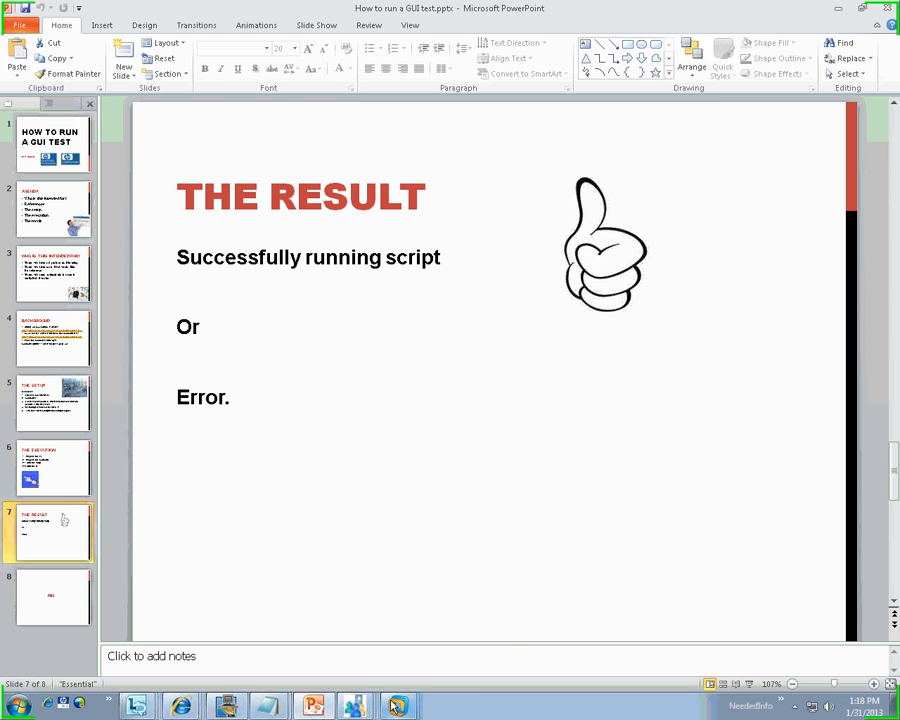
Switch back to the Windows Server 2003 Enterprise Edition machine in VMware Workstation and start the scenario in LoadRunner Controller
mouse_move(397, 706)
left_click(338, 553)
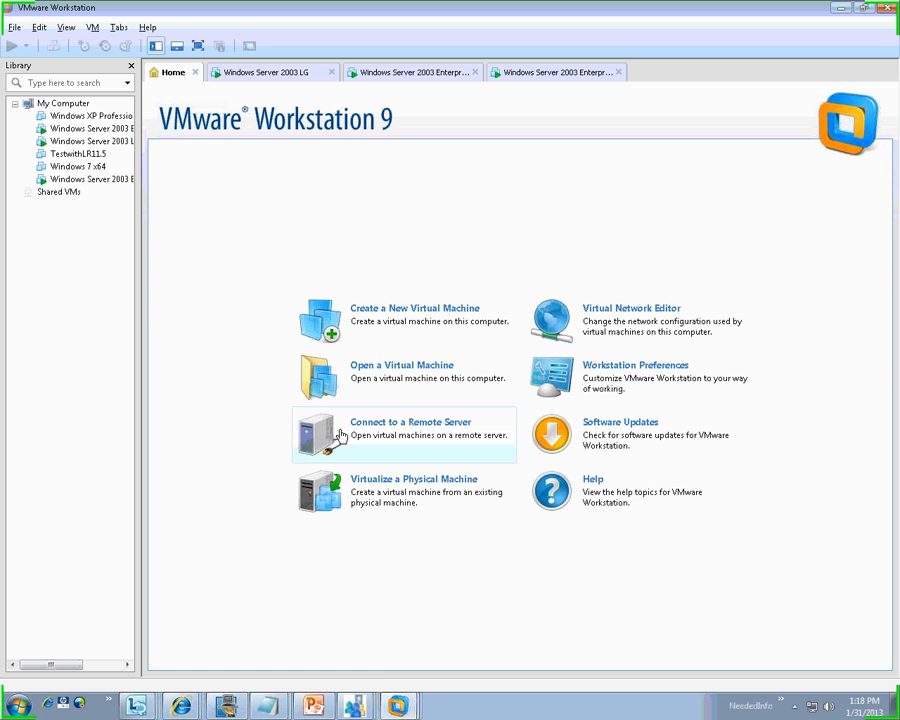
left_click(355, 612)
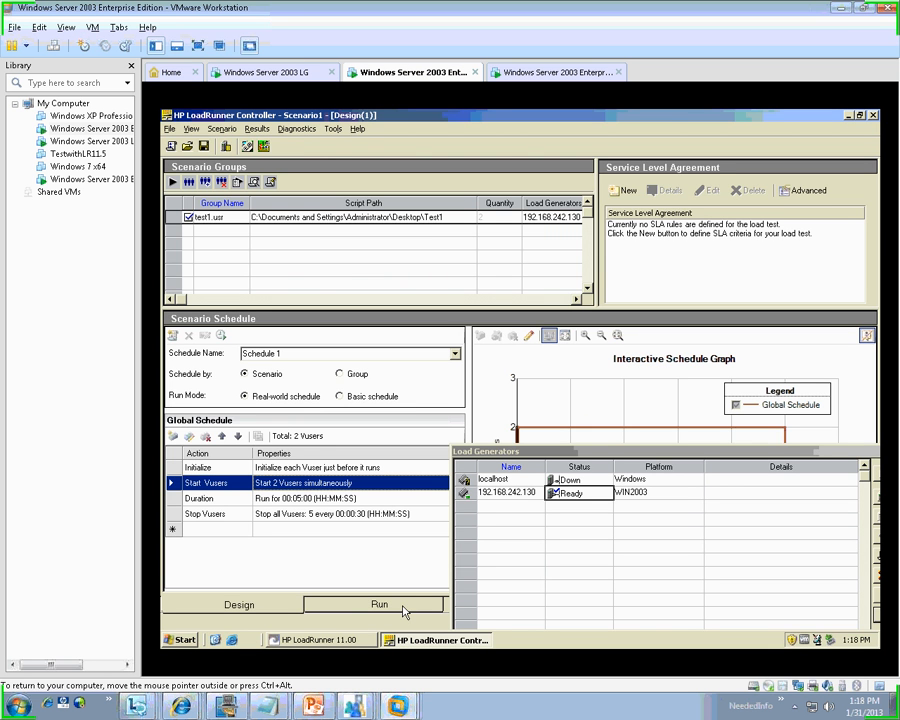
left_click(173, 185)
key("Return")
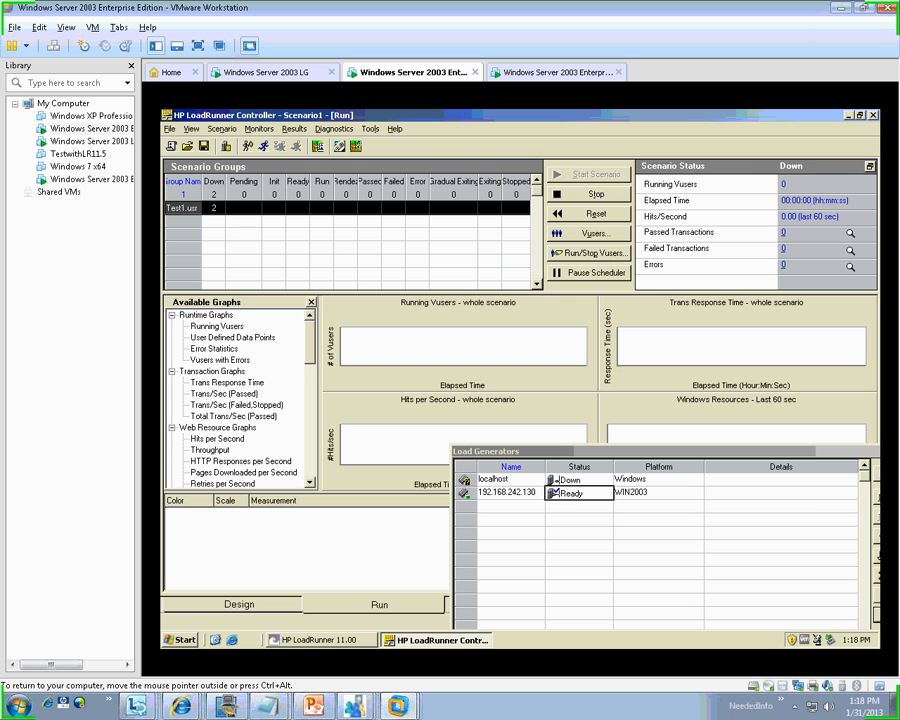
Open the Vusers list for the test1.usr group, shift its window upward, and widen the Load Generator column to show full addresses
left_click(588, 233)
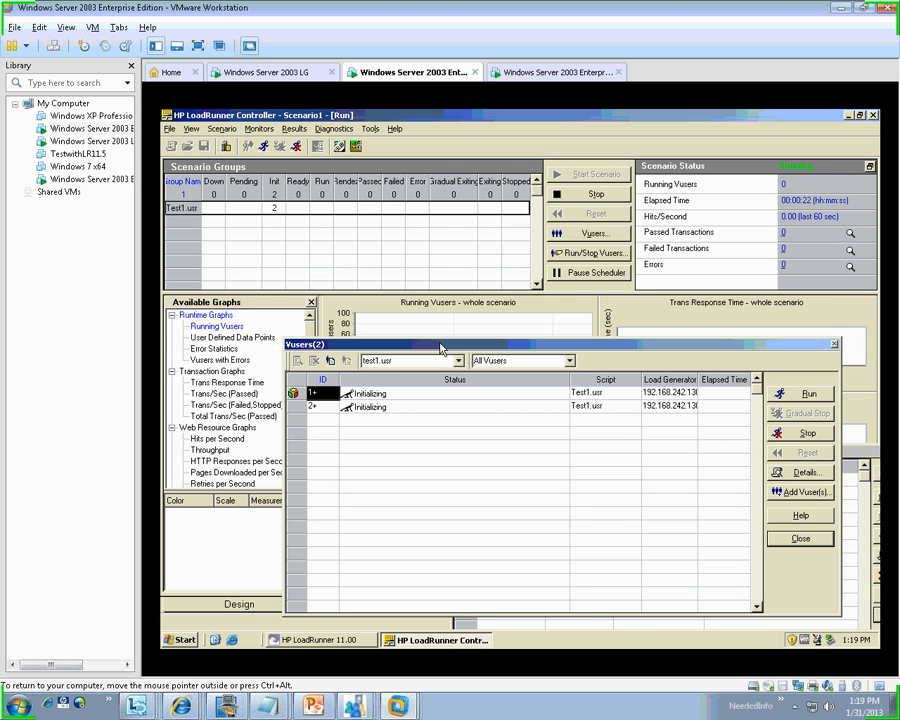
left_click_drag(442, 347, 435, 321)
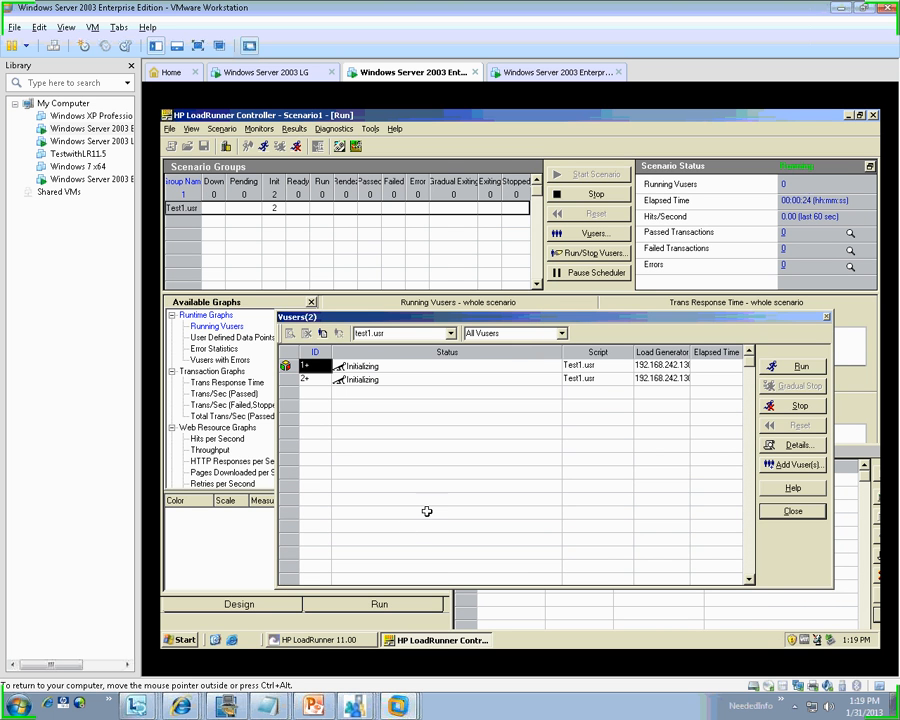
left_click_drag(691, 352, 727, 352)
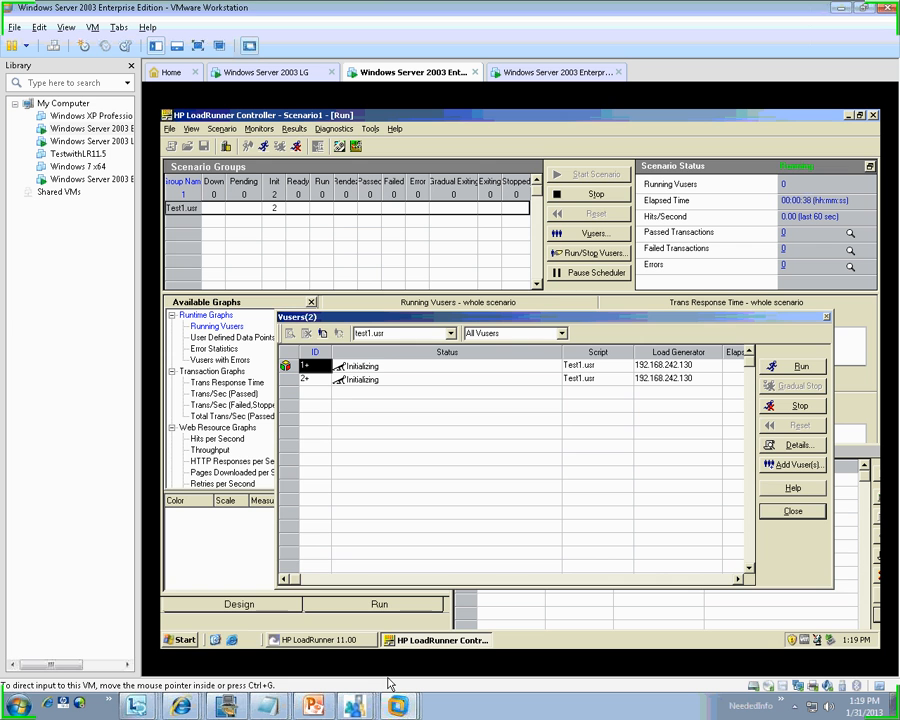
mouse_move(181, 706)
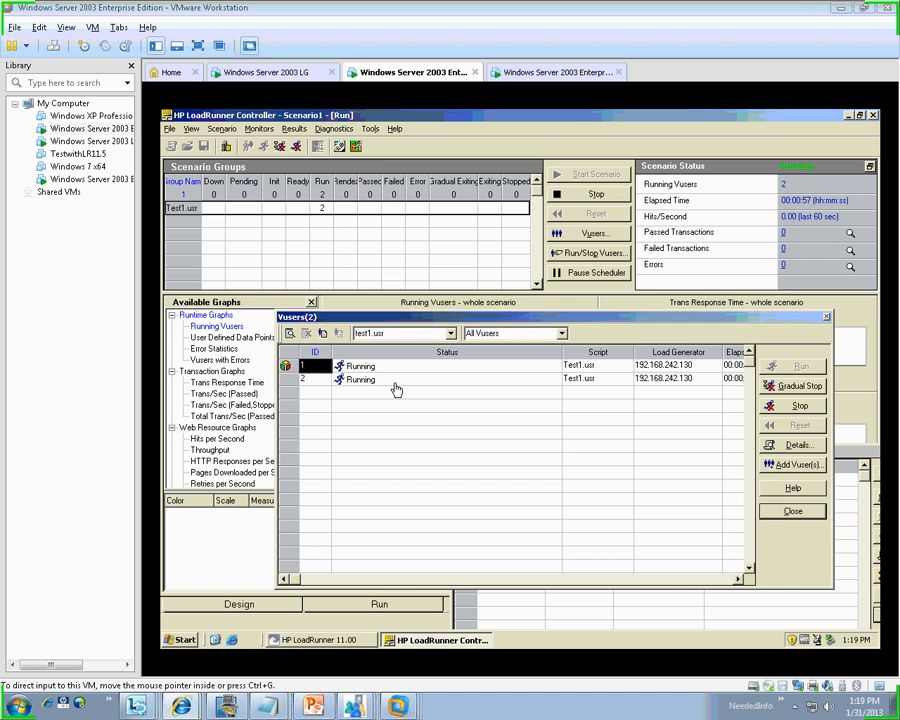
Return to the PowerPoint result slide and highlight the two possible outcomes, "Successfully running script" and "Error."
left_click(319, 707)
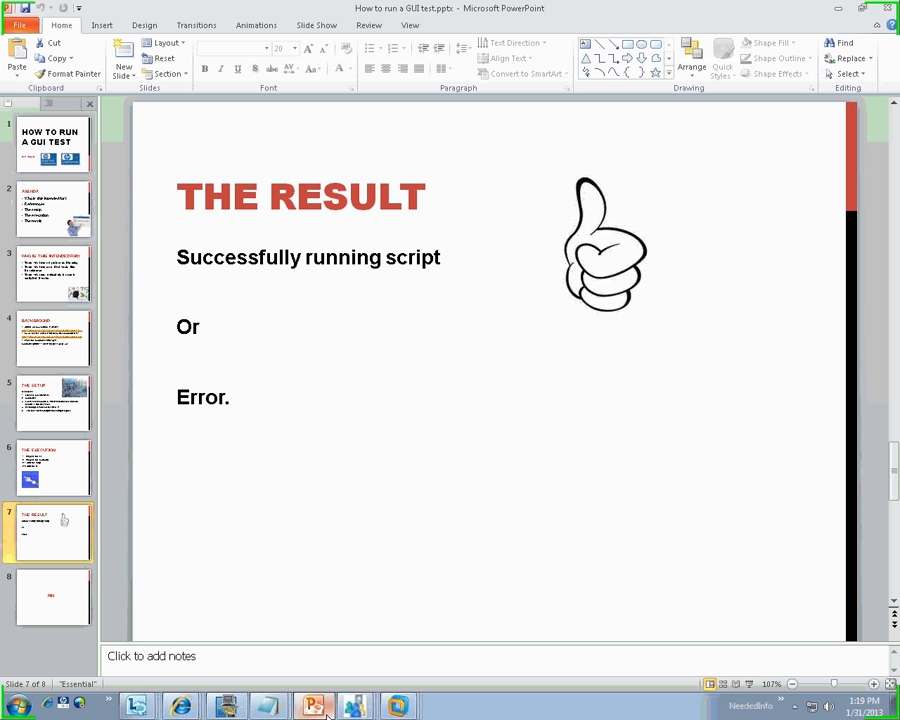
left_click(224, 329)
left_click_drag(177, 257, 445, 258)
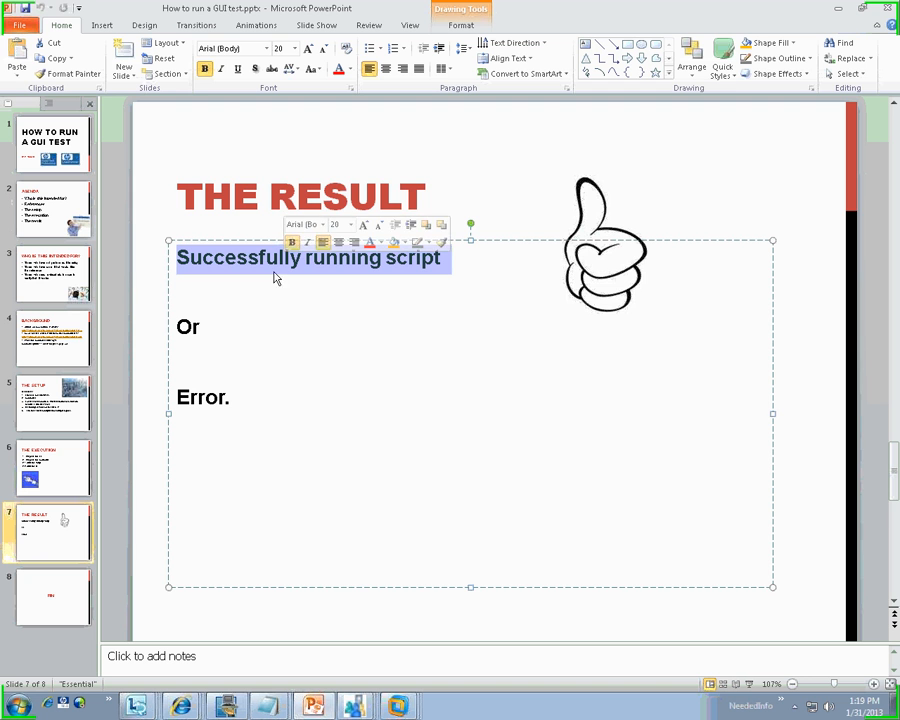
double_click(203, 398)
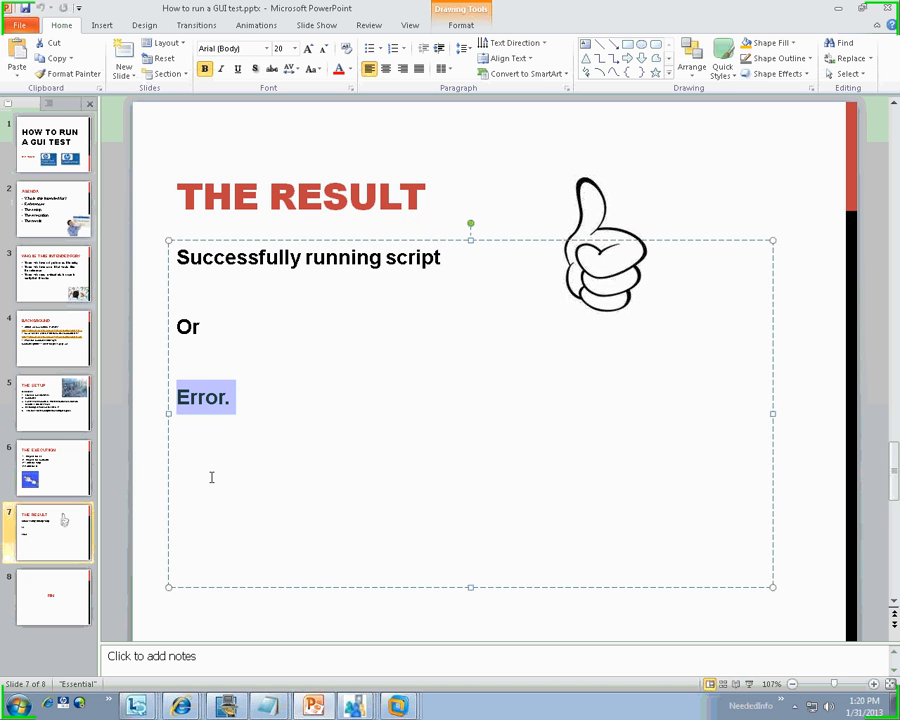